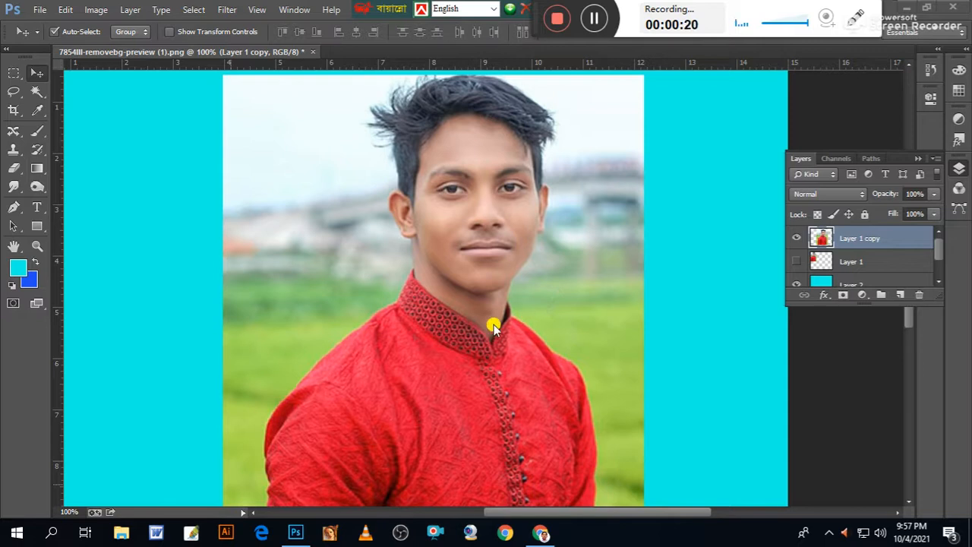
Collapse the layer list and nudge the portrait photo slightly down and to the right on the cyan canvas.
click(586, 325)
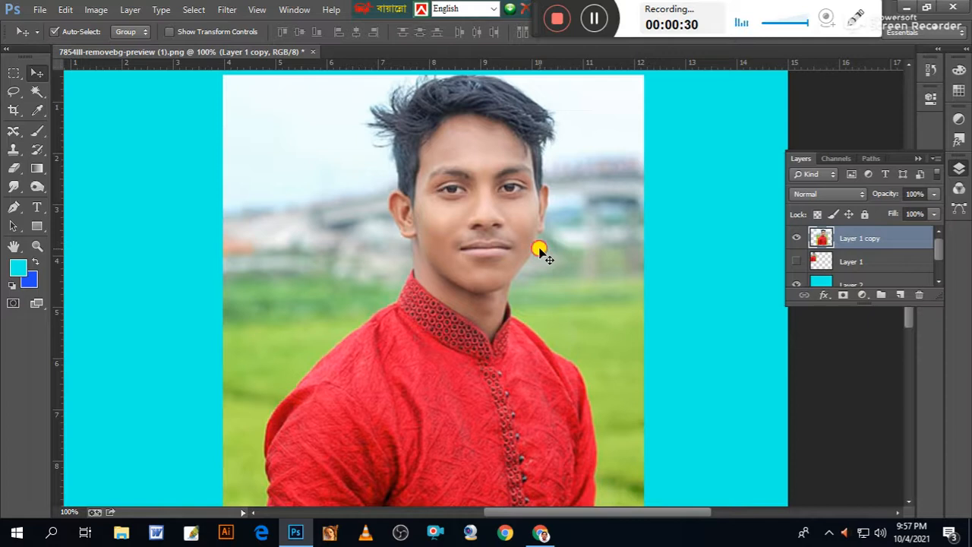
click(920, 158)
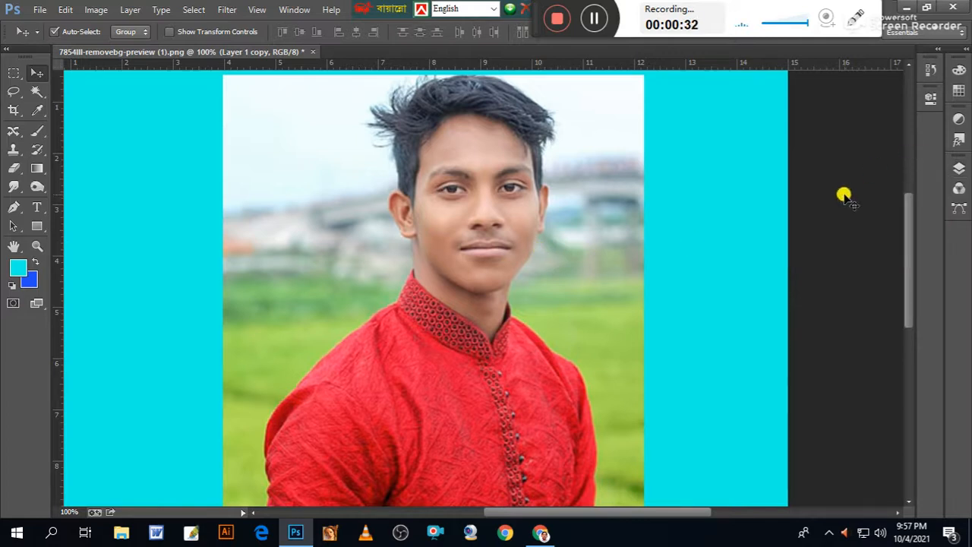
mouse_move(326, 180)
mouse_down()
mouse_move(326, 289)
mouse_move(326, 169)
mouse_move(307, 193)
mouse_move(312, 183)
mouse_move(328, 187)
mouse_up()
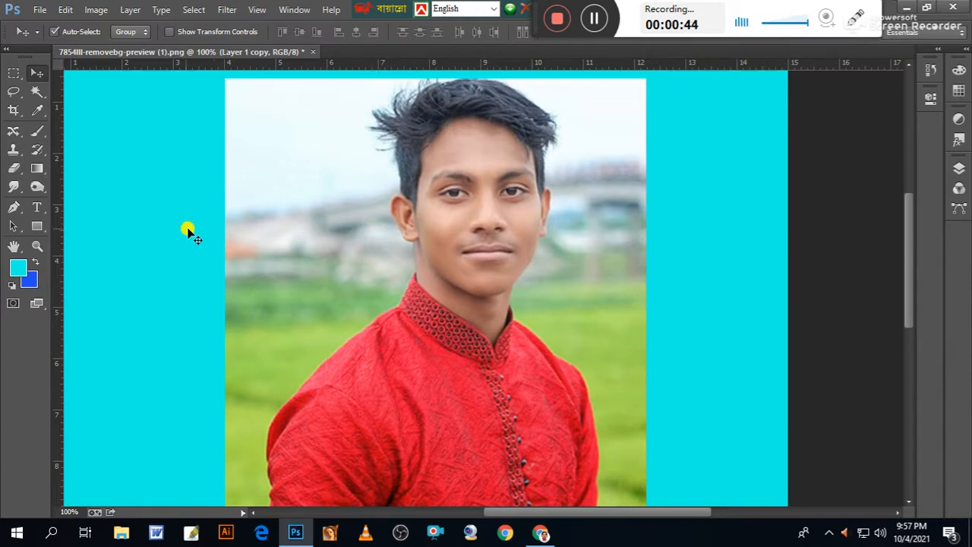
Set up the Background Eraser with Discontiguous limits, brush size 125 and 51% tolerance.
click(17, 170)
click(70, 181)
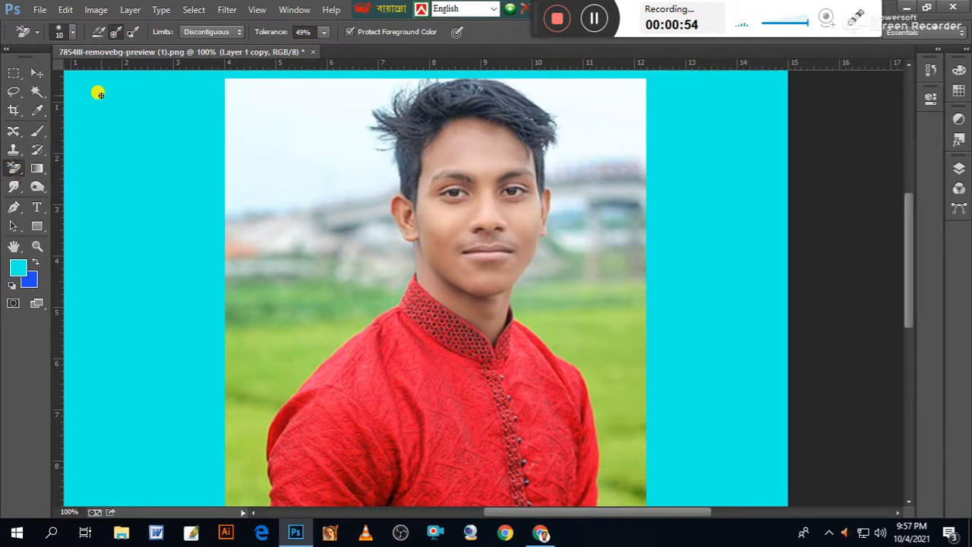
click(218, 33)
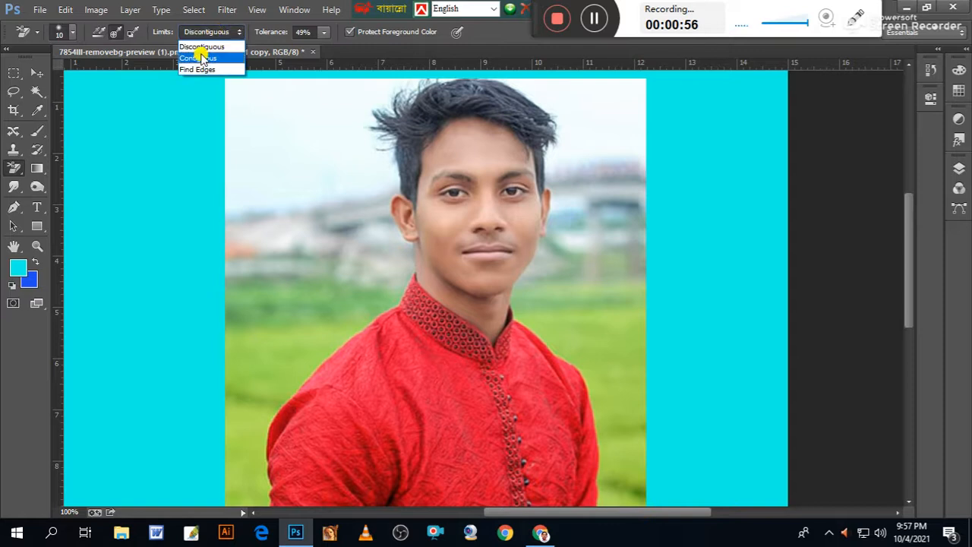
click(196, 48)
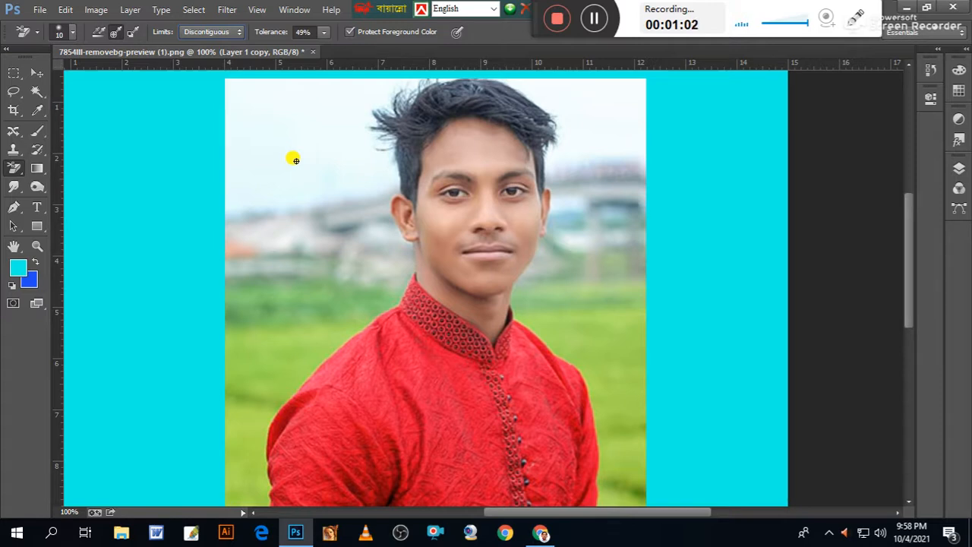
key(bracketright)
key(bracketright)
key(bracketright)
key(bracketright)
key(bracketright)
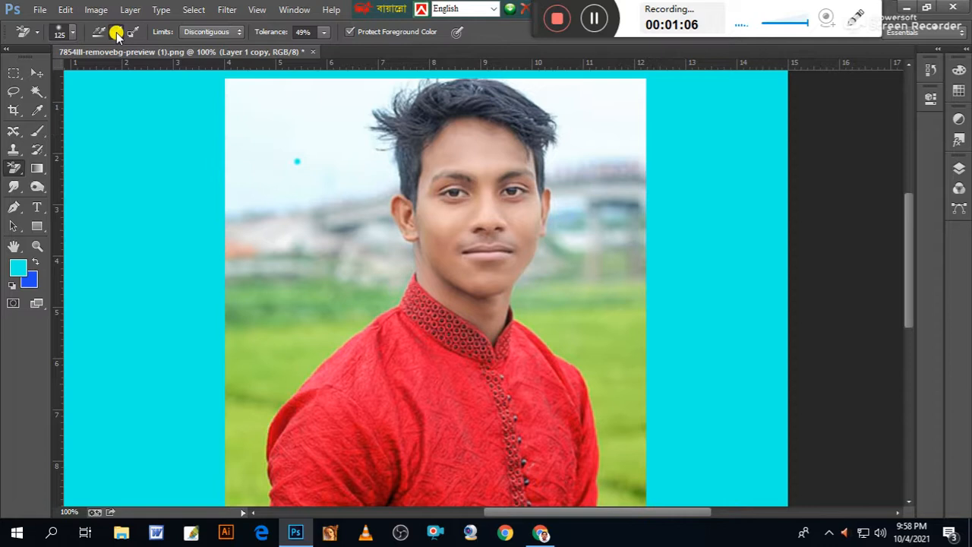
click(324, 35)
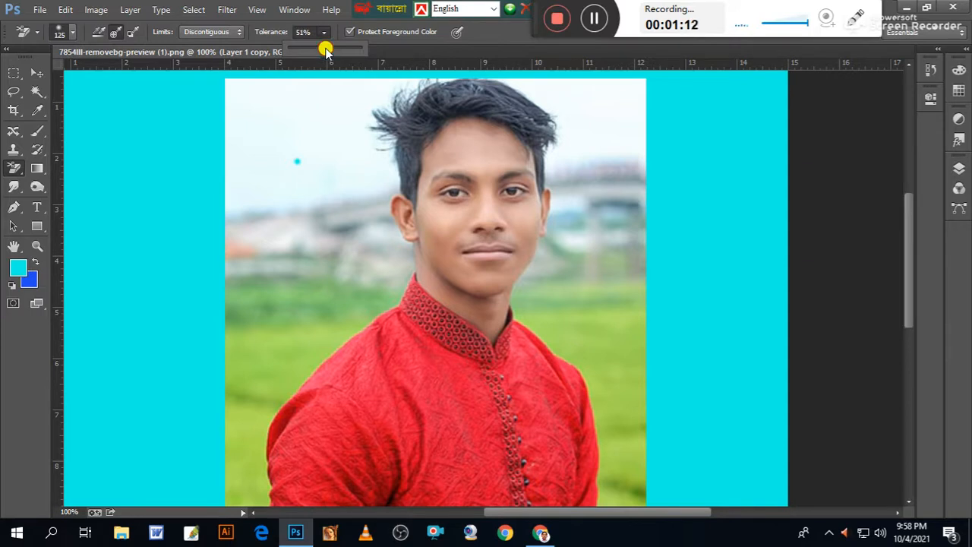
Erase the sky, bridge and upper part of the field around the man's head and above his shoulders.
mouse_move(326, 159)
mouse_down()
mouse_move(324, 227)
mouse_move(293, 134)
mouse_move(299, 190)
mouse_up()
mouse_move(578, 158)
mouse_down()
mouse_move(581, 126)
mouse_move(558, 93)
mouse_move(571, 91)
mouse_move(590, 158)
mouse_move(591, 223)
mouse_move(509, 177)
mouse_up()
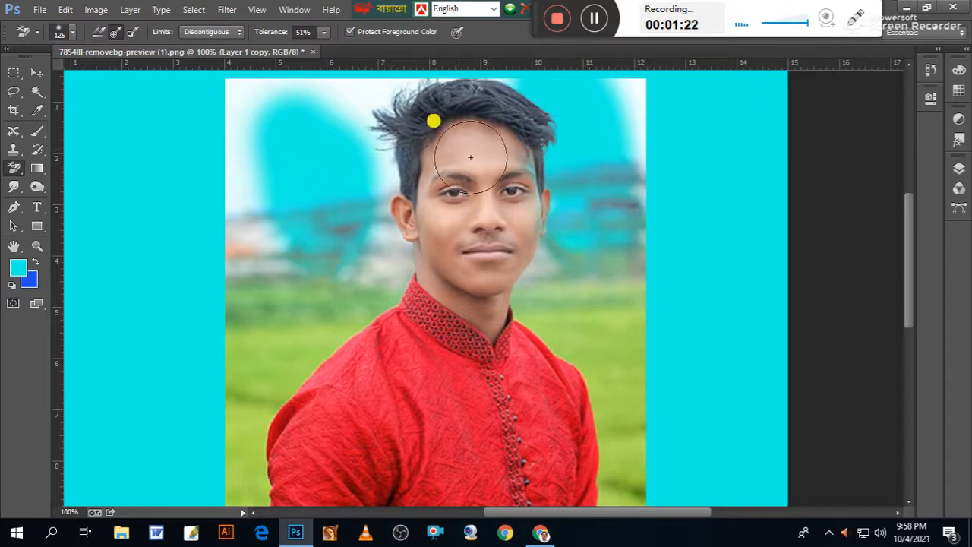
mouse_move(375, 100)
mouse_down()
mouse_move(363, 129)
mouse_move(374, 167)
mouse_move(365, 268)
mouse_move(274, 240)
mouse_move(246, 218)
mouse_move(227, 113)
mouse_move(316, 92)
mouse_up()
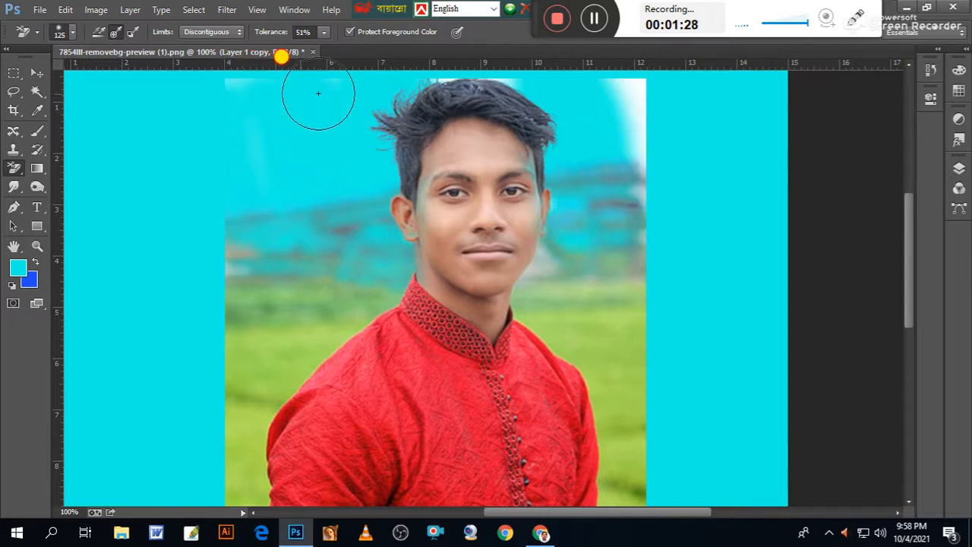
mouse_move(600, 106)
mouse_down()
mouse_move(634, 99)
mouse_move(631, 180)
mouse_move(625, 171)
mouse_move(601, 185)
mouse_move(628, 248)
mouse_up()
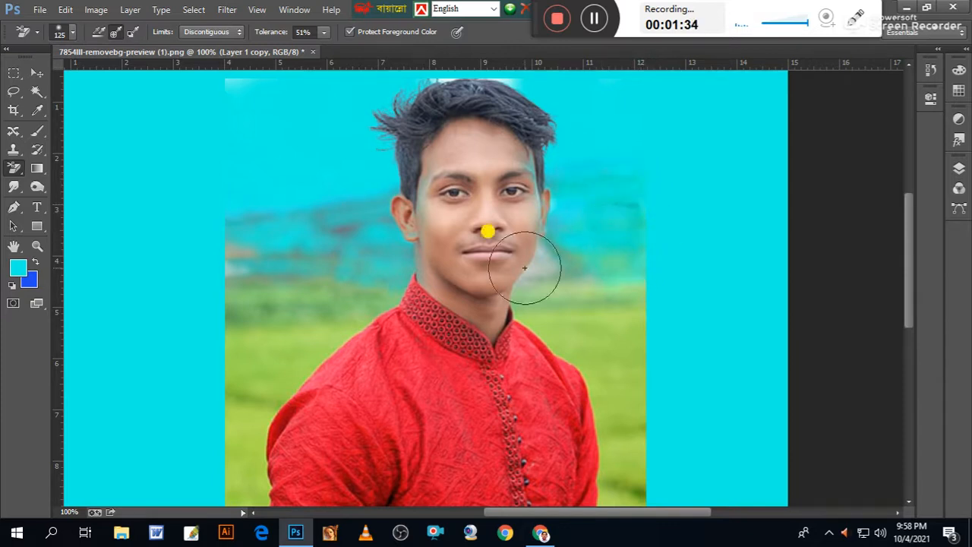
mouse_move(338, 253)
mouse_down()
mouse_move(319, 274)
mouse_move(239, 294)
mouse_move(248, 234)
mouse_move(255, 295)
mouse_move(243, 340)
mouse_move(313, 291)
mouse_move(325, 241)
mouse_up()
mouse_move(580, 275)
mouse_down()
mouse_move(609, 236)
mouse_move(598, 169)
mouse_move(596, 242)
mouse_move(636, 374)
mouse_move(613, 333)
mouse_move(584, 313)
mouse_move(629, 303)
mouse_move(605, 262)
mouse_up()
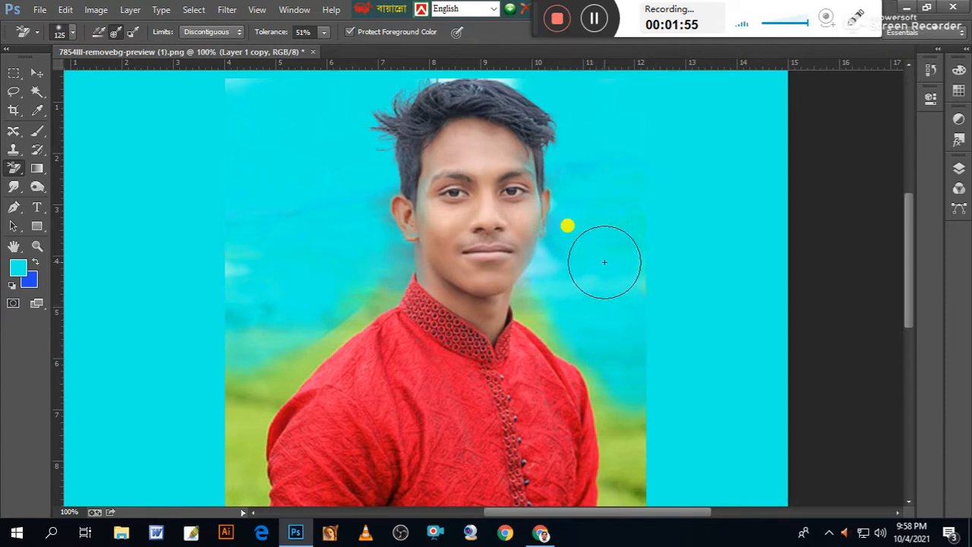
Reduce the Background Eraser to 42% tolerance and brush size 60, and erase the green grass beside both shoulders.
click(325, 34)
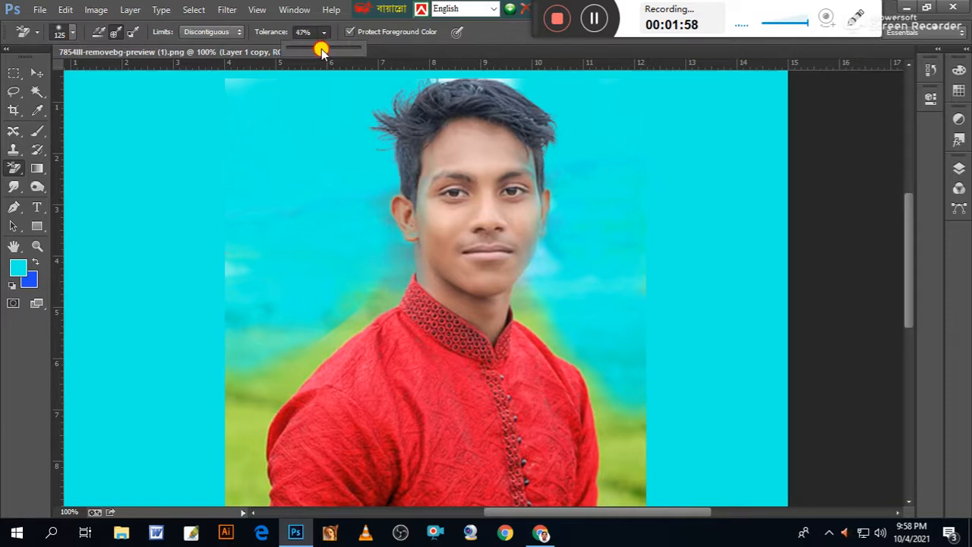
drag(319, 50, 318, 50)
click(250, 359)
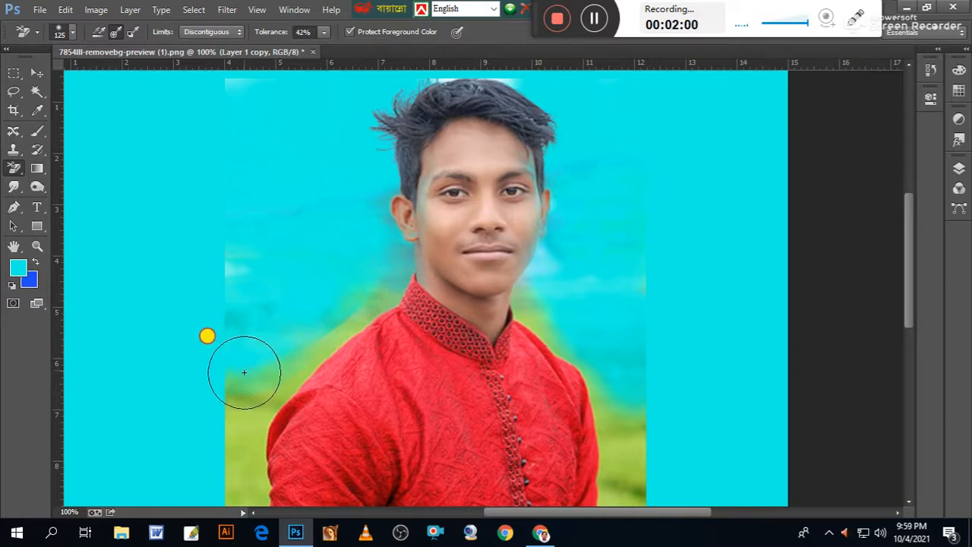
drag(250, 351, 241, 385)
key(bracketleft)
key(bracketleft)
key(bracketleft)
key(bracketleft)
key(bracketleft)
mouse_move(245, 394)
mouse_down()
mouse_move(369, 299)
mouse_move(391, 257)
mouse_move(373, 300)
mouse_move(285, 372)
mouse_up()
mouse_move(527, 327)
mouse_down()
mouse_move(531, 291)
mouse_move(605, 388)
mouse_move(620, 503)
mouse_move(640, 401)
mouse_move(593, 336)
mouse_up()
mouse_move(252, 422)
mouse_down()
mouse_move(252, 503)
mouse_move(227, 453)
mouse_move(232, 391)
mouse_move(256, 405)
mouse_move(330, 325)
mouse_move(299, 296)
mouse_move(223, 302)
mouse_move(245, 388)
mouse_move(236, 403)
mouse_move(269, 314)
mouse_move(319, 317)
mouse_move(261, 304)
mouse_move(245, 252)
mouse_move(271, 214)
mouse_move(334, 204)
mouse_move(334, 223)
mouse_move(380, 297)
mouse_move(164, 243)
mouse_up()
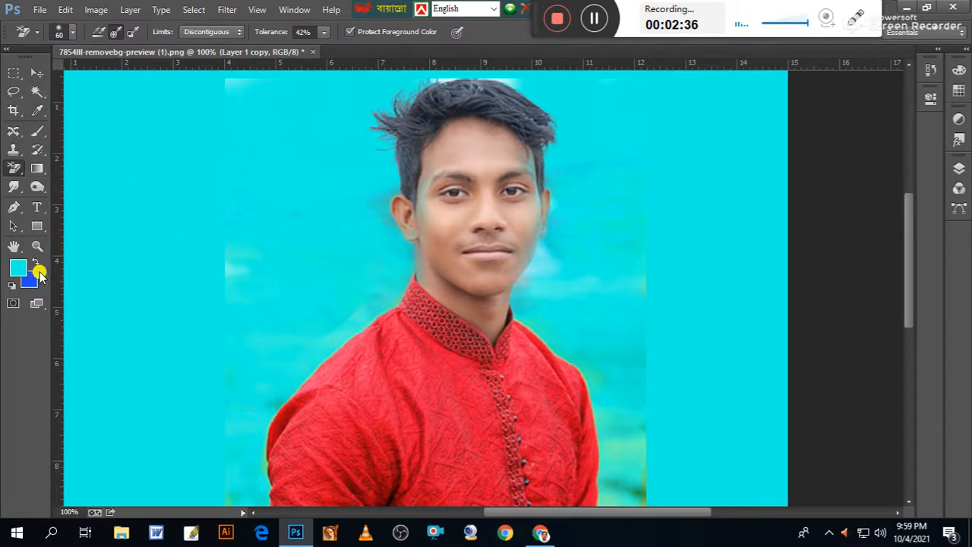
Erase the remaining grass beside both sleeves and along the side edges of the lower photo.
click(13, 247)
drag(367, 369, 338, 210)
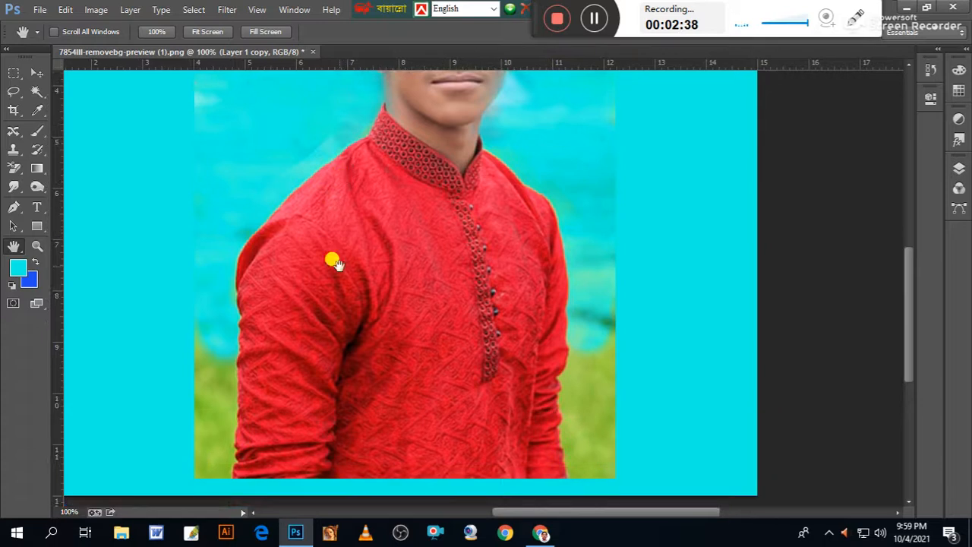
drag(351, 290, 353, 275)
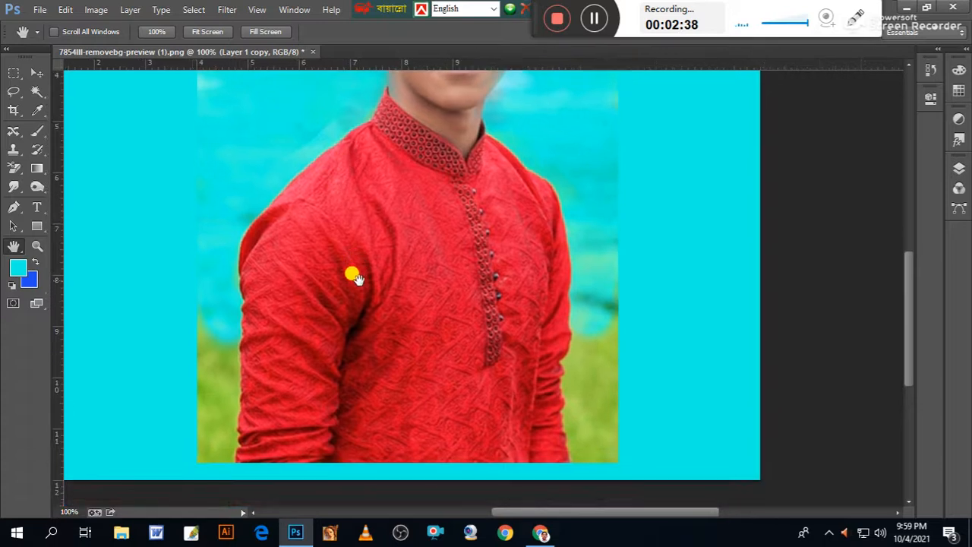
click(16, 168)
mouse_move(209, 357)
mouse_down()
mouse_move(220, 463)
mouse_move(227, 344)
mouse_move(221, 379)
mouse_move(212, 366)
mouse_move(220, 352)
mouse_move(209, 454)
mouse_move(203, 397)
mouse_move(202, 462)
mouse_move(203, 318)
mouse_move(193, 328)
mouse_move(206, 388)
mouse_move(569, 424)
mouse_move(578, 341)
mouse_move(585, 461)
mouse_move(576, 432)
mouse_move(585, 459)
mouse_move(605, 338)
mouse_move(607, 463)
mouse_move(599, 390)
mouse_move(597, 408)
mouse_move(599, 400)
mouse_move(618, 422)
mouse_move(590, 299)
mouse_move(583, 318)
mouse_move(585, 297)
mouse_move(582, 317)
mouse_move(595, 223)
mouse_up()
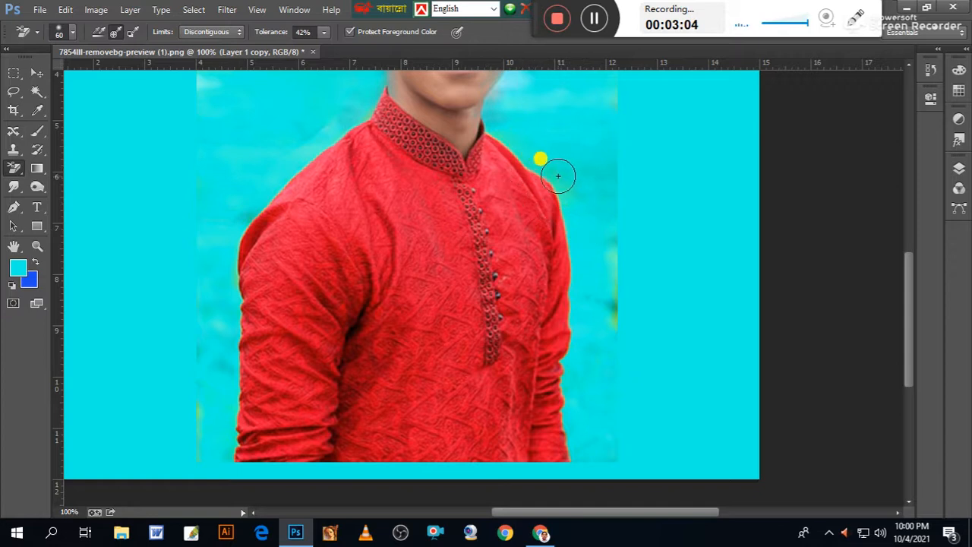
mouse_move(569, 183)
mouse_down()
mouse_move(509, 132)
mouse_move(593, 187)
mouse_move(612, 270)
mouse_move(608, 243)
mouse_move(616, 250)
mouse_move(620, 317)
mouse_move(616, 254)
mouse_move(615, 278)
mouse_up()
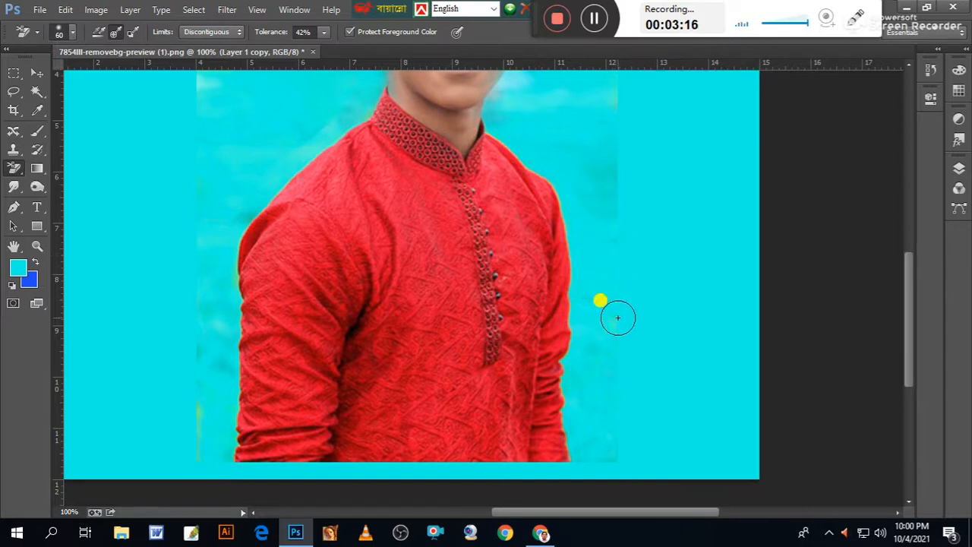
mouse_move(605, 307)
mouse_down()
mouse_move(596, 231)
mouse_move(604, 147)
mouse_move(581, 173)
mouse_move(619, 210)
mouse_up()
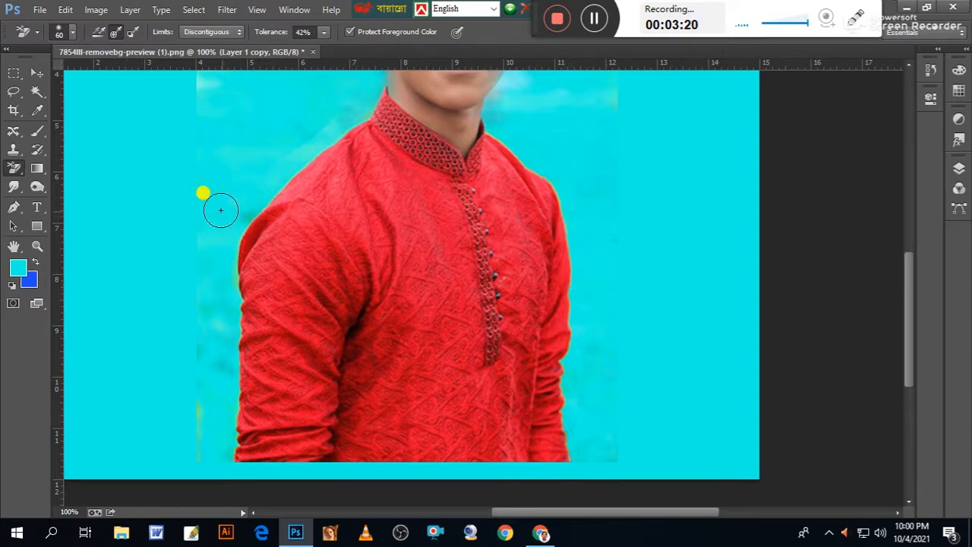
mouse_move(238, 216)
mouse_down()
mouse_move(214, 269)
mouse_move(220, 319)
mouse_move(200, 295)
mouse_move(198, 438)
mouse_up()
Erase the background tint remaining around the head and beside the ear with the Background Eraser.
drag(202, 205, 186, 372)
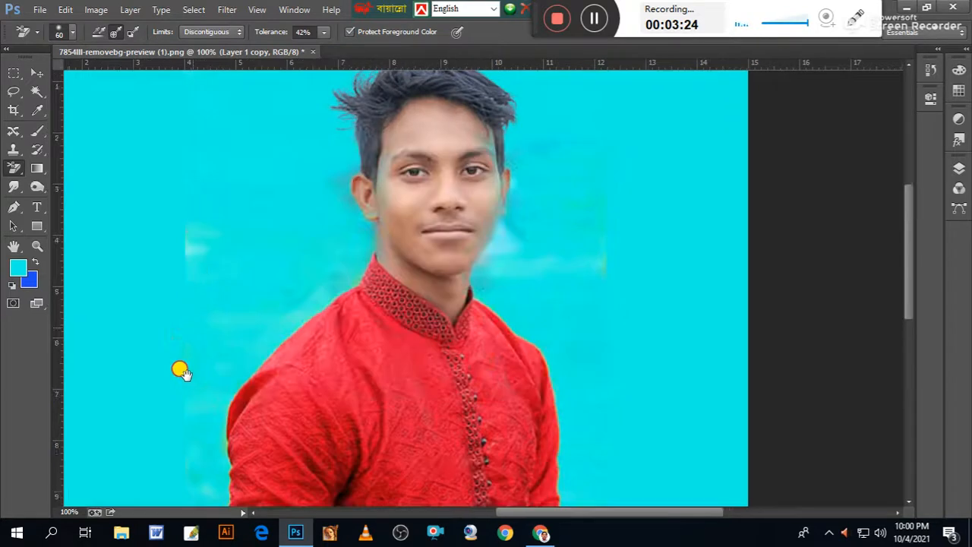
mouse_move(260, 323)
mouse_down()
mouse_move(289, 352)
mouse_move(332, 329)
mouse_move(320, 335)
mouse_up()
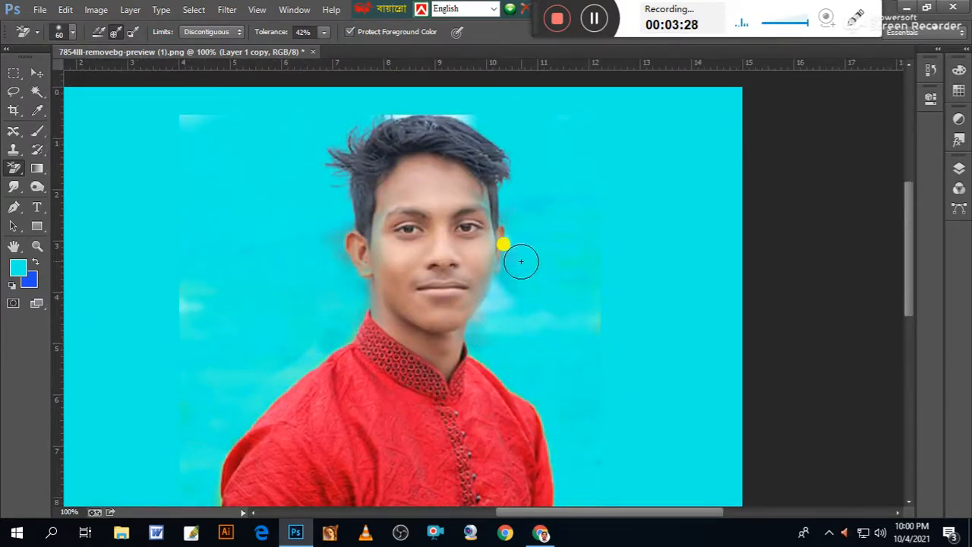
click(548, 201)
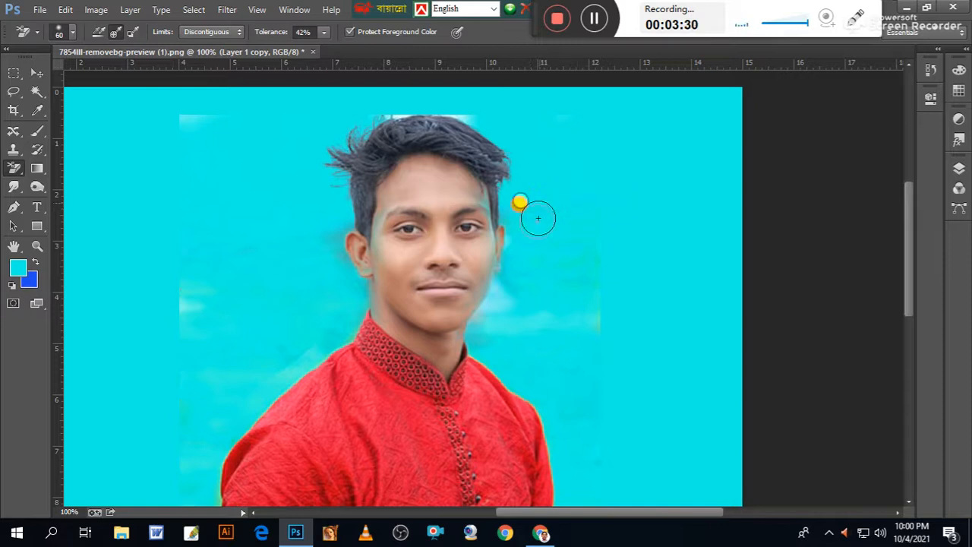
mouse_move(511, 281)
mouse_down()
mouse_move(523, 250)
mouse_move(517, 285)
mouse_move(582, 284)
mouse_up()
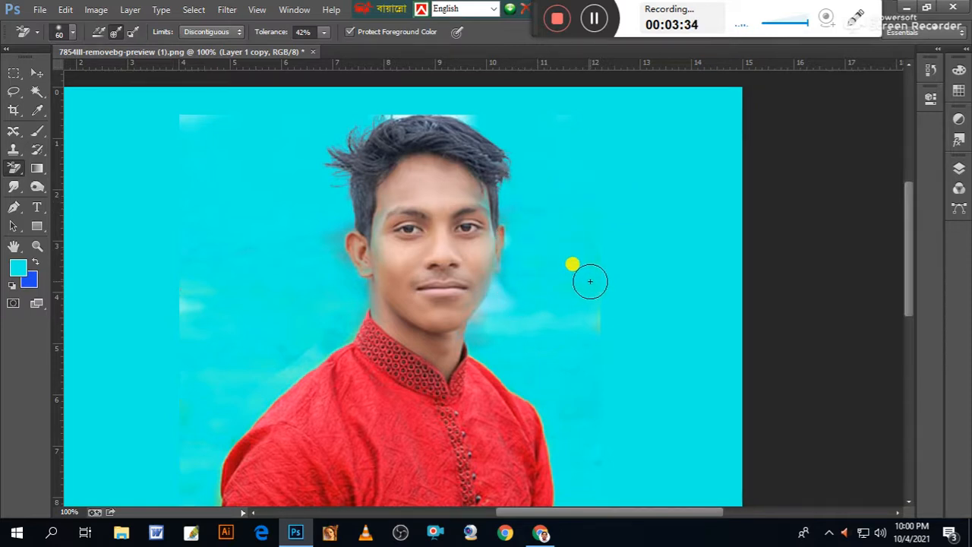
Switch to the regular Eraser at brush size 25 and wipe away the pale residue beside the jaw and neck.
key(ctrl+plus)
key(ctrl+plus)
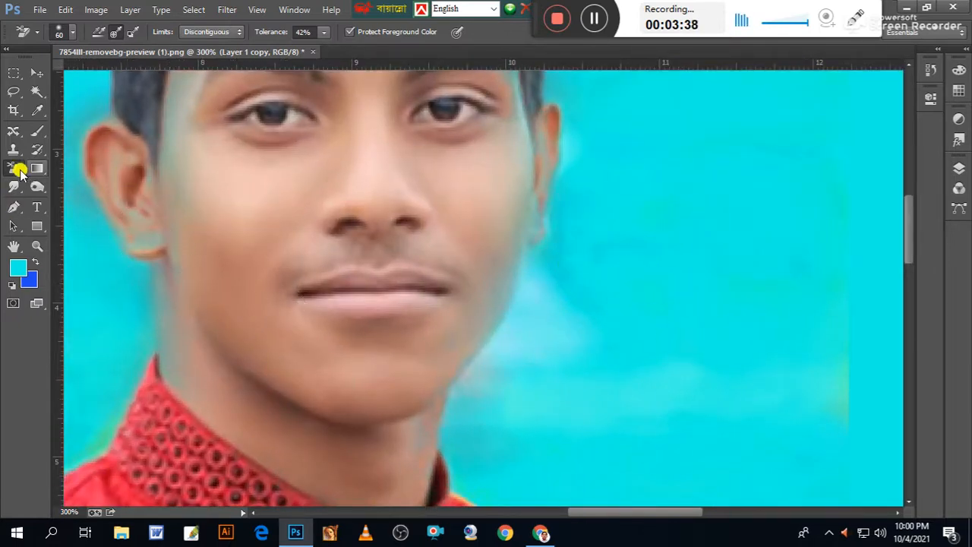
drag(16, 168, 53, 165)
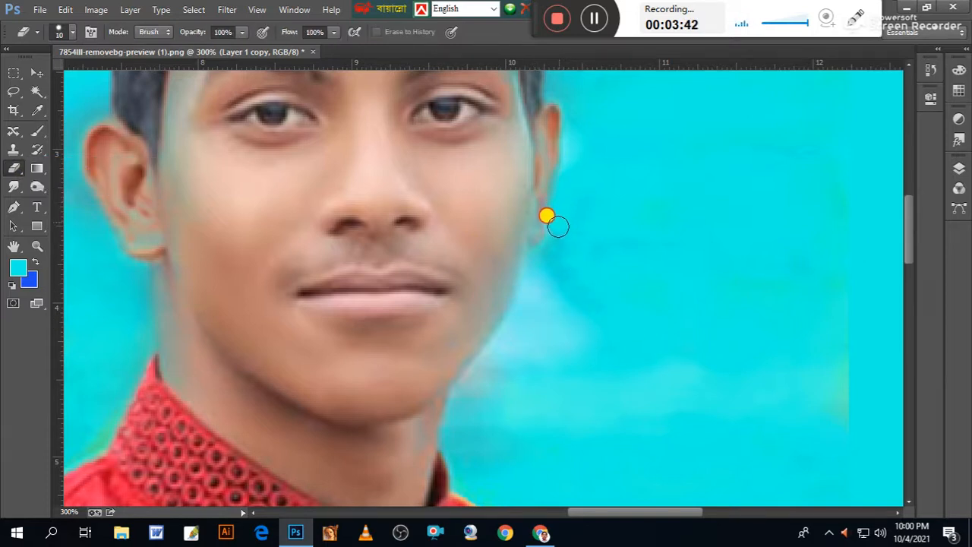
mouse_move(539, 267)
mouse_down()
mouse_move(466, 417)
mouse_move(468, 444)
mouse_move(533, 370)
mouse_move(555, 403)
mouse_up()
key(bracketright)
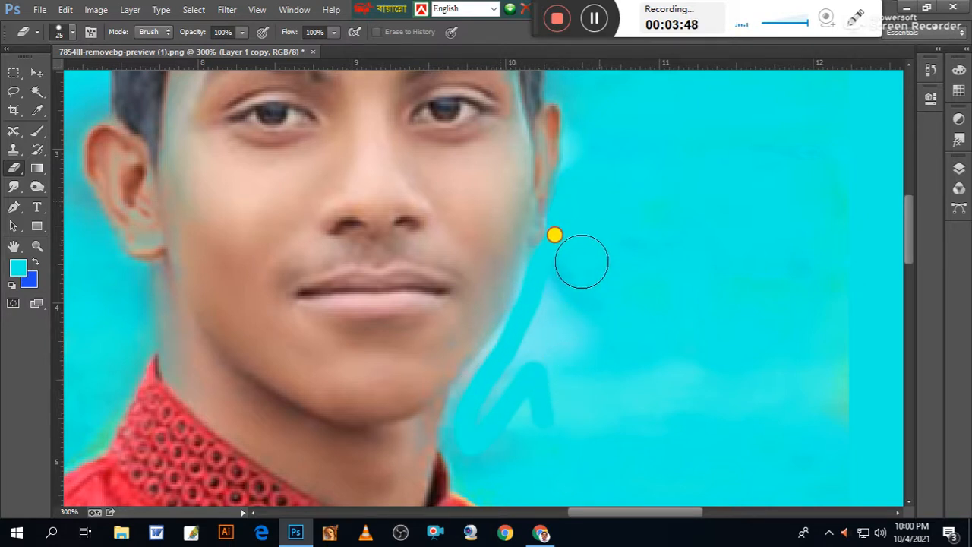
key(ctrl+z)
mouse_move(457, 420)
mouse_down()
mouse_move(449, 380)
mouse_move(477, 336)
mouse_move(505, 309)
mouse_move(445, 397)
mouse_move(447, 430)
mouse_move(511, 371)
mouse_move(572, 266)
mouse_move(669, 175)
mouse_move(840, 276)
mouse_move(823, 445)
mouse_move(656, 244)
mouse_up()
Erase the faint residue beside the ears and hair on both sides of the head.
scroll(668, 334, up, 5)
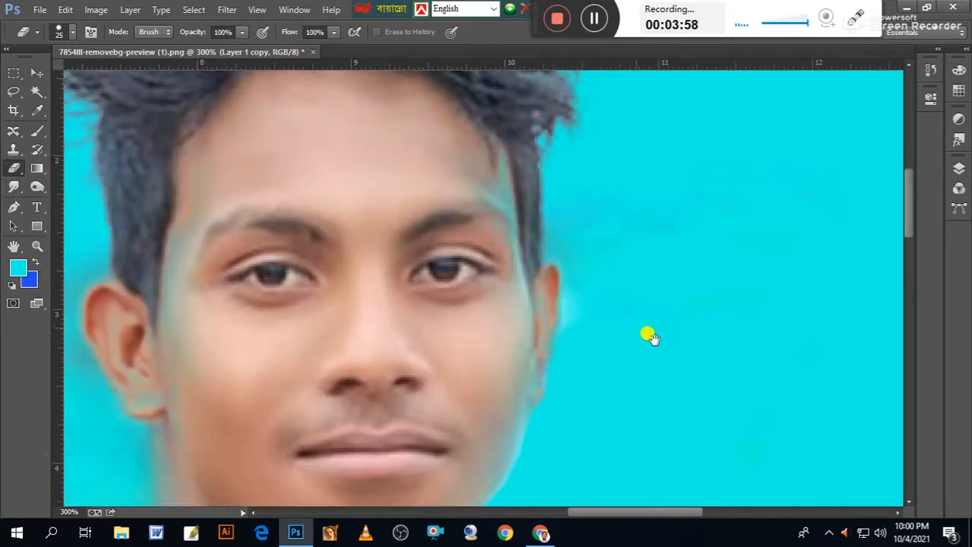
mouse_move(573, 235)
mouse_down()
mouse_move(573, 175)
mouse_move(612, 197)
mouse_move(651, 252)
mouse_move(613, 227)
mouse_move(586, 256)
mouse_move(576, 398)
mouse_move(604, 353)
mouse_move(628, 276)
mouse_move(626, 393)
mouse_up()
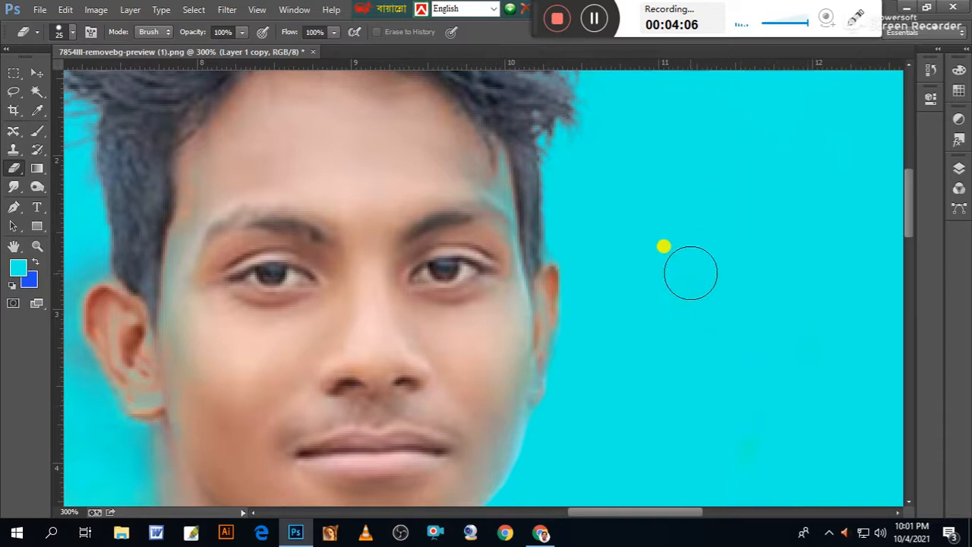
drag(698, 262, 790, 336)
drag(599, 340, 765, 281)
mouse_move(251, 287)
mouse_down()
mouse_move(275, 359)
mouse_move(314, 258)
mouse_move(300, 333)
mouse_move(336, 423)
mouse_up()
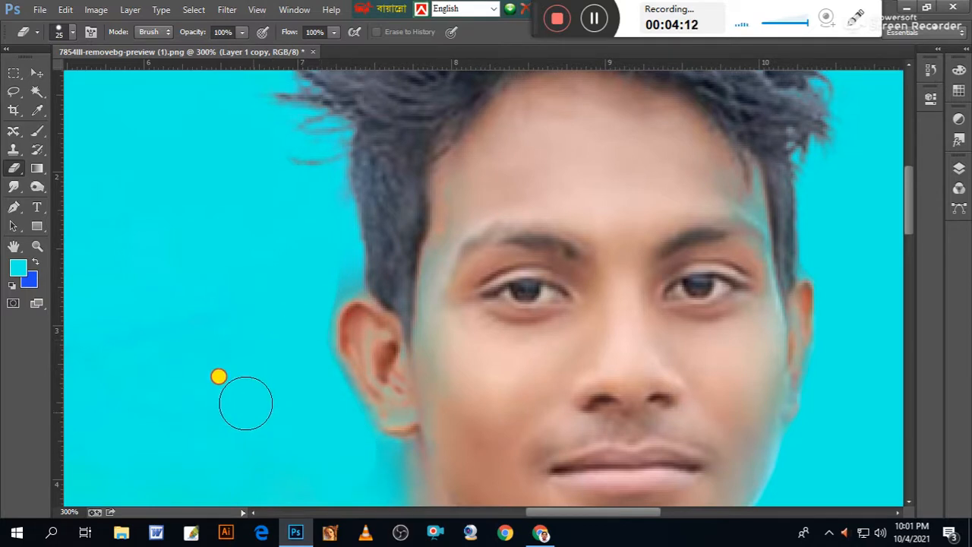
click(591, 19)
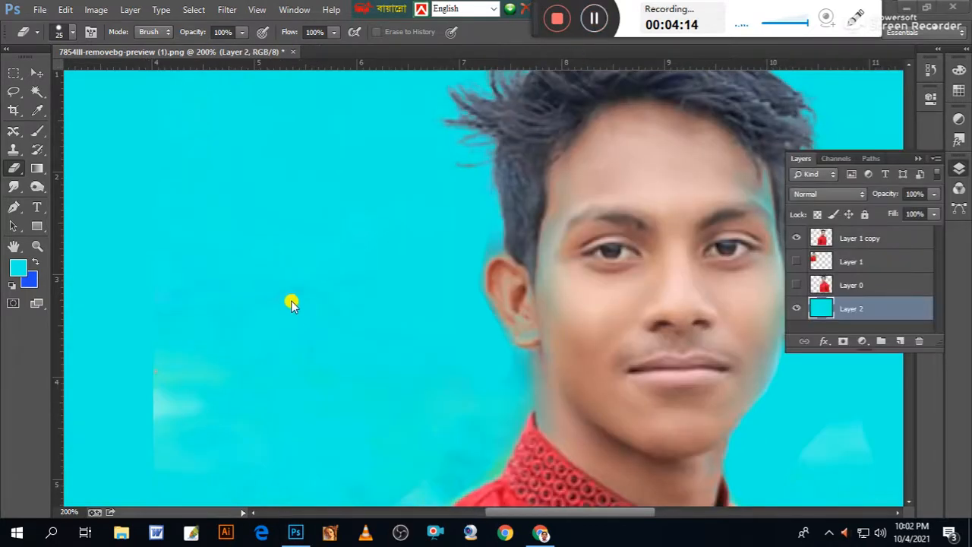
Erase the pale background patches beside the face and shoulder on Layer 1 copy with the Eraser at brush size 25.
mouse_move(217, 278)
mouse_down()
mouse_move(200, 346)
mouse_move(311, 294)
mouse_move(295, 326)
mouse_up()
key(ctrl+z)
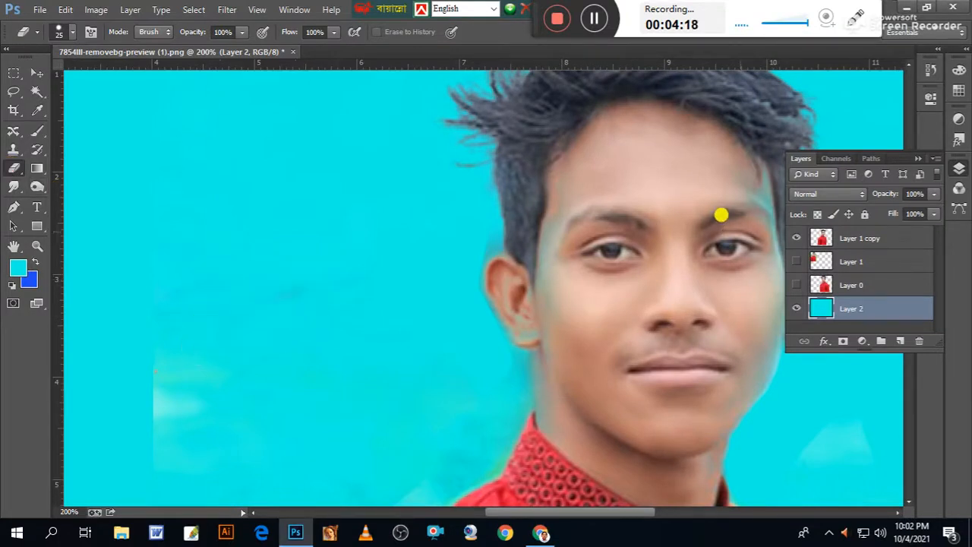
click(819, 248)
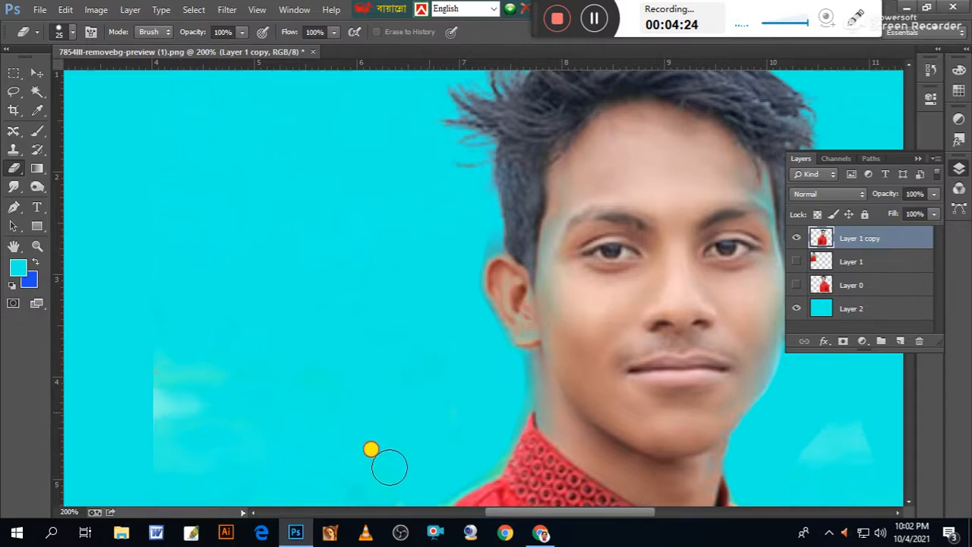
drag(380, 414, 424, 245)
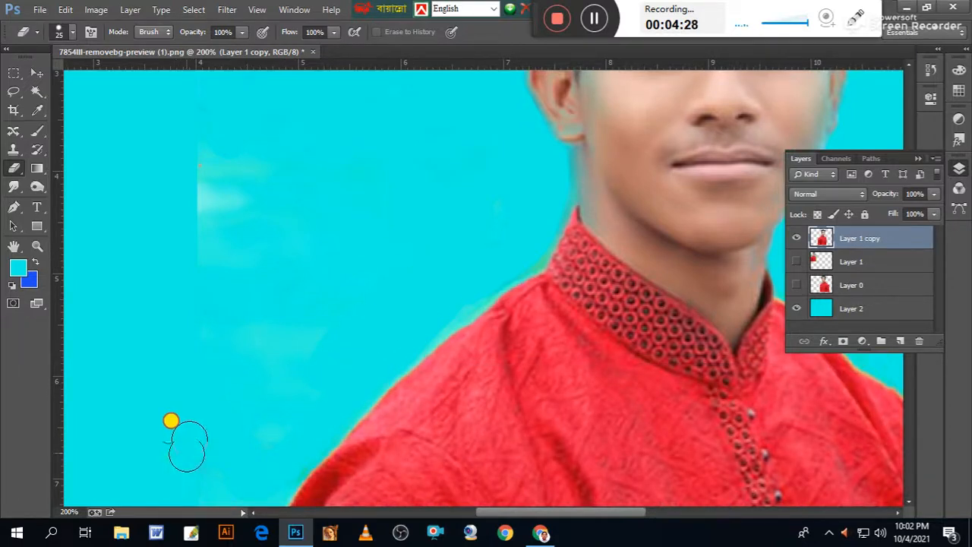
drag(190, 243, 182, 134)
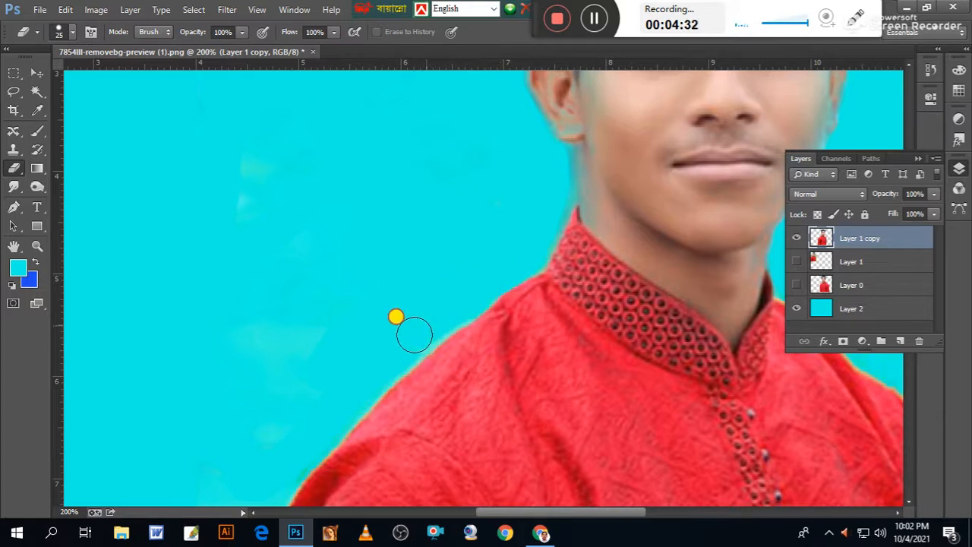
mouse_move(295, 420)
mouse_down()
mouse_move(271, 172)
mouse_move(260, 209)
mouse_up()
mouse_move(412, 192)
mouse_down()
mouse_move(392, 256)
mouse_move(360, 262)
mouse_up()
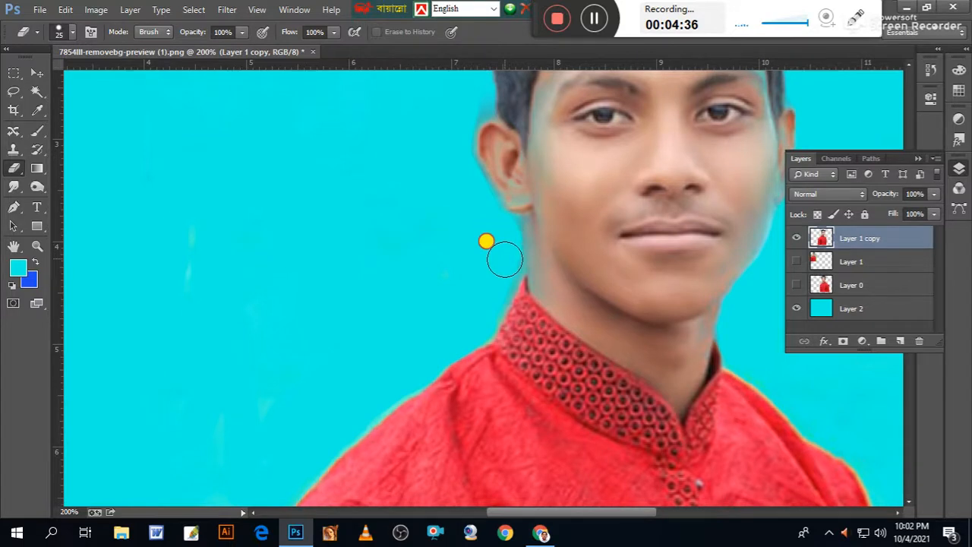
drag(359, 229, 341, 429)
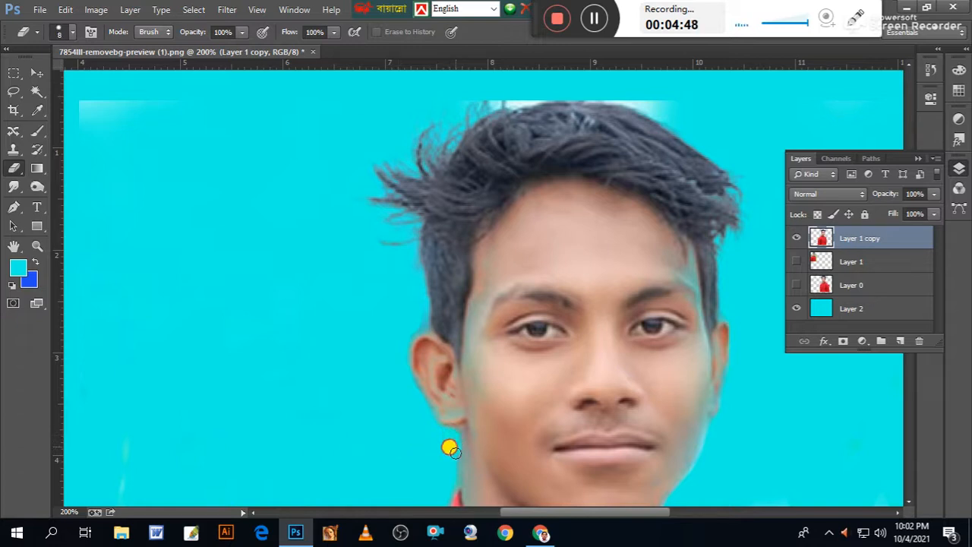
Erase the whitish residue along the top of the hair with the Eraser at brush size 8.
drag(550, 244, 401, 338)
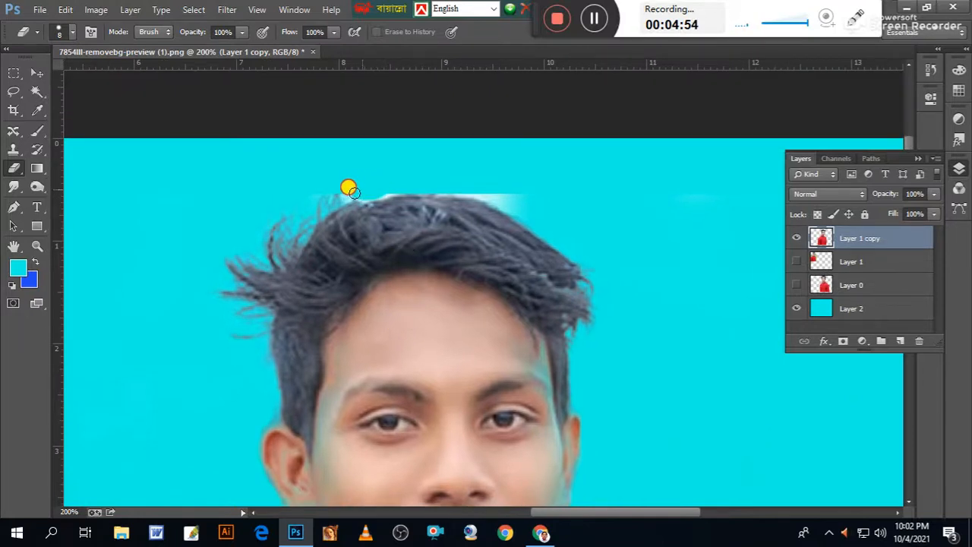
mouse_move(584, 233)
mouse_down()
mouse_move(580, 203)
mouse_move(592, 225)
mouse_up()
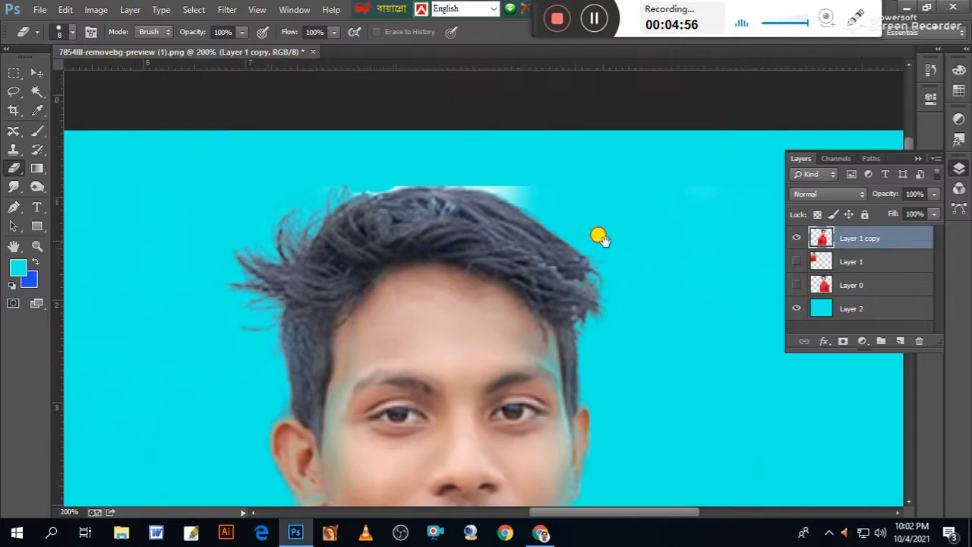
scroll(577, 227, down, 10)
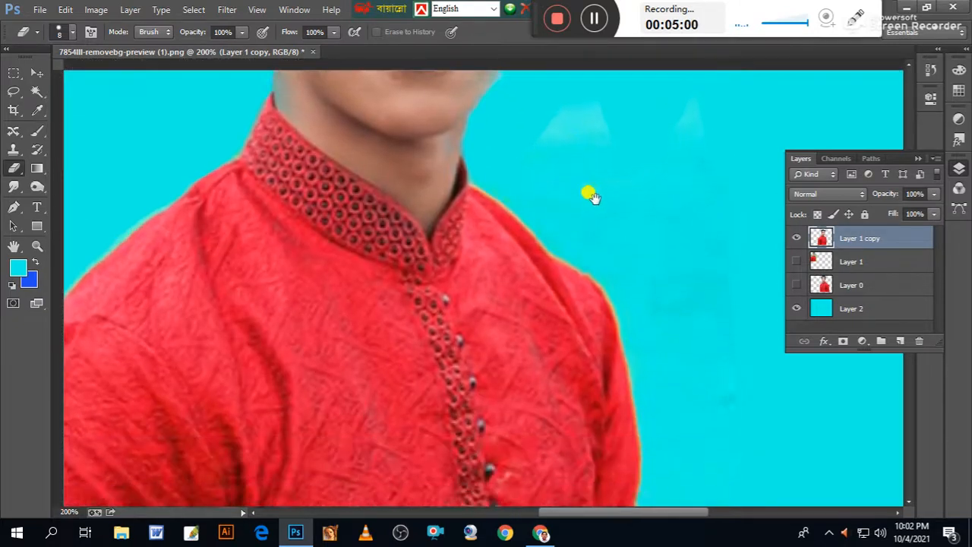
drag(592, 196, 586, 71)
click(594, 19)
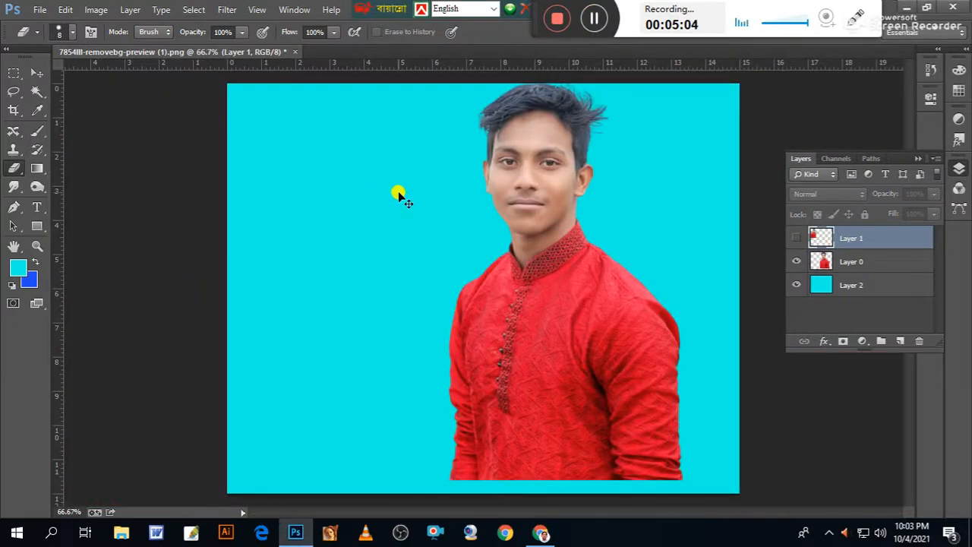
Move the cut-out portrait on Layer 0 about 1.88 in left and 1.69 in down on the cyan canvas.
key(ctrl+plus)
click(37, 73)
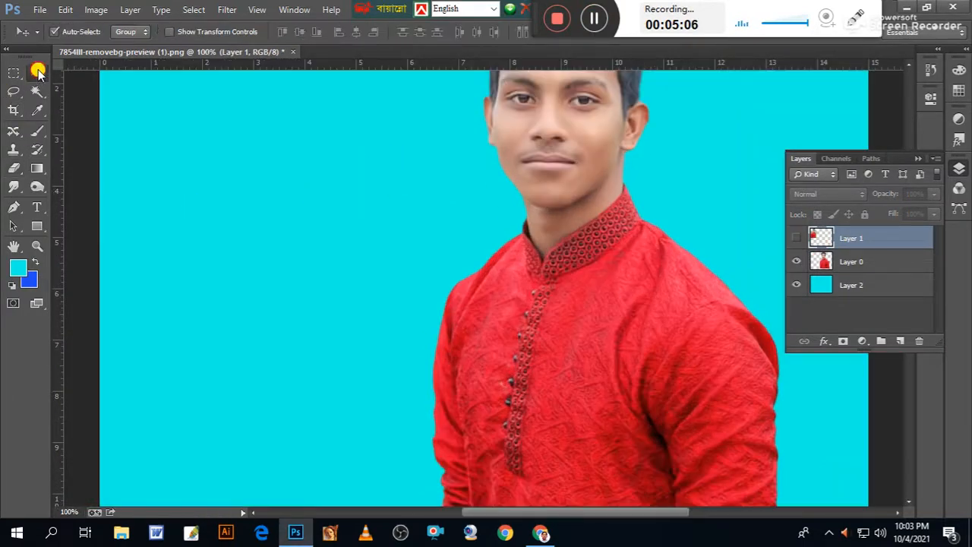
drag(649, 334, 551, 417)
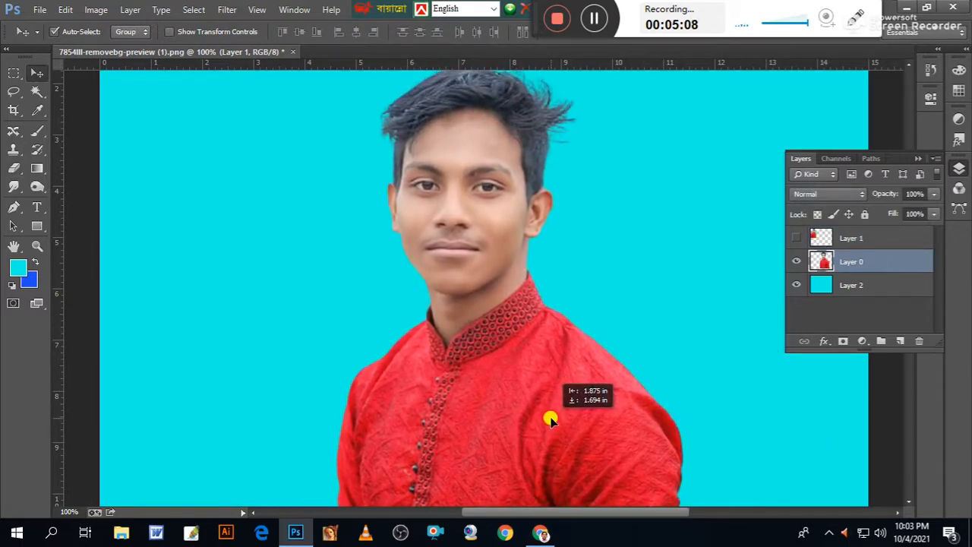
Smooth the shirt's shoulder and collar edge against the cyan background with the Smudge tool at size 20 and 10% strength.
key(ctrl+plus)
key(ctrl+plus)
key(ctrl+plus)
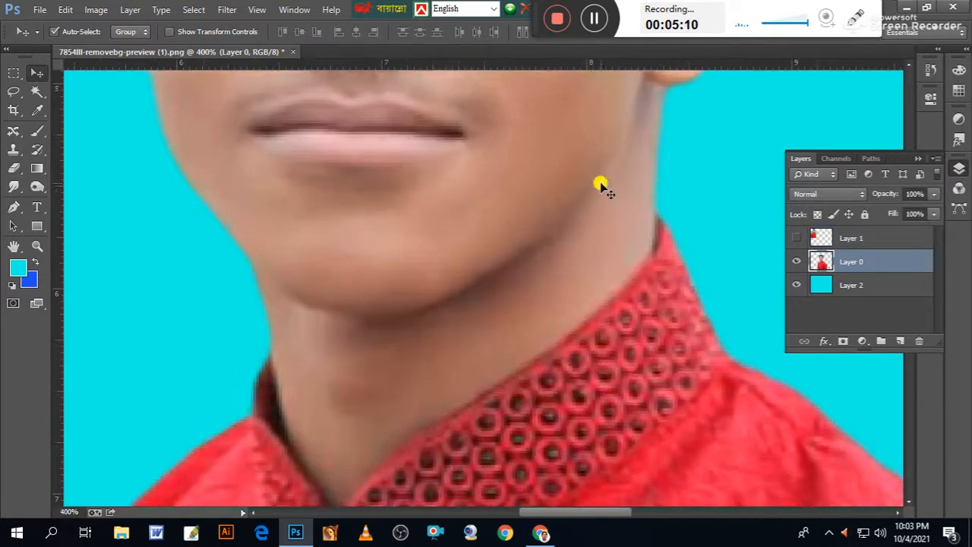
drag(429, 261, 585, 269)
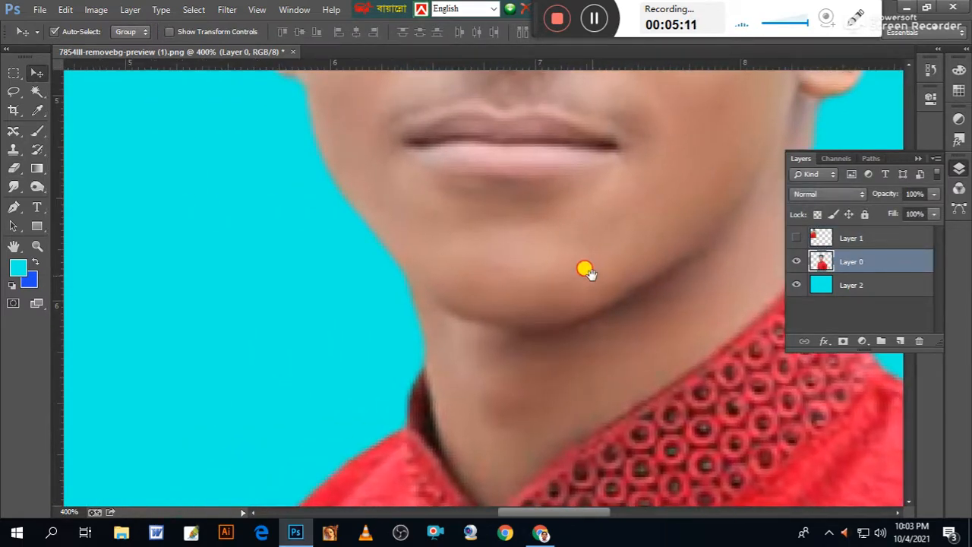
click(14, 170)
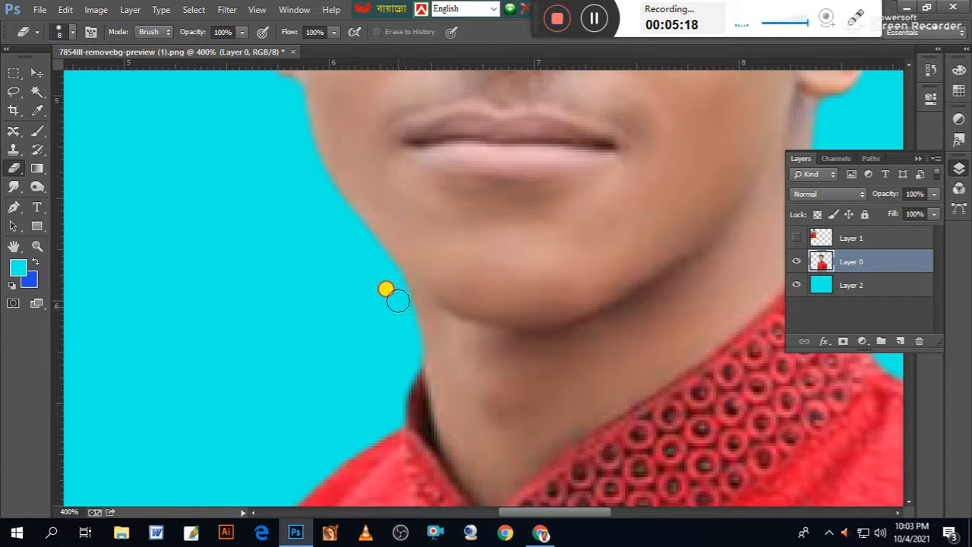
mouse_move(326, 382)
mouse_down()
mouse_move(403, 217)
mouse_move(296, 307)
mouse_move(325, 288)
mouse_up()
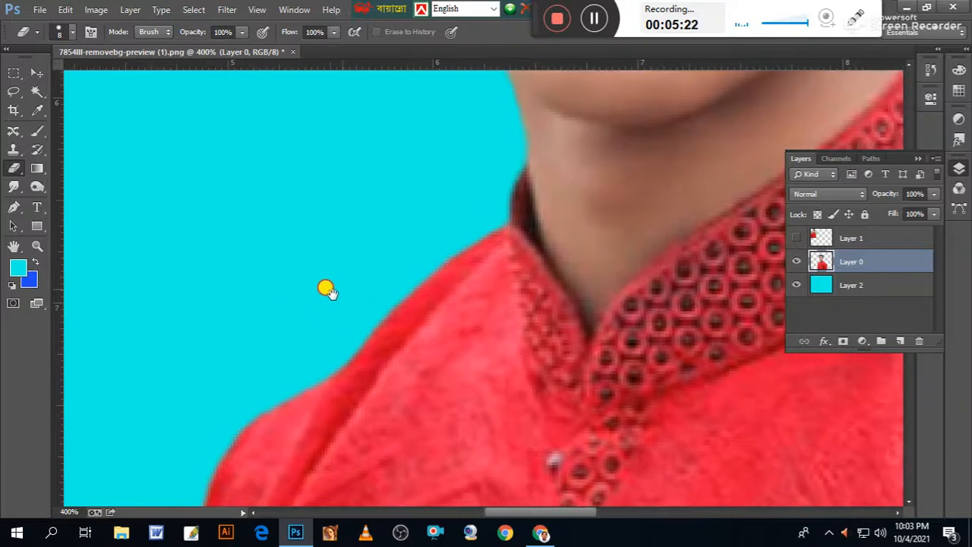
click(14, 189)
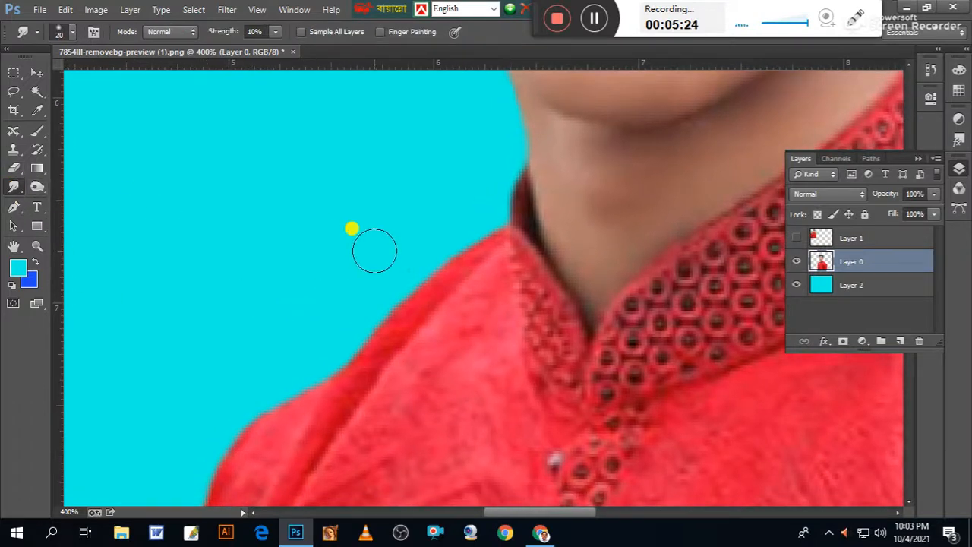
mouse_move(455, 233)
mouse_down()
mouse_move(332, 359)
mouse_move(235, 412)
mouse_up()
drag(302, 310, 173, 485)
drag(486, 198, 216, 494)
drag(493, 148, 651, 475)
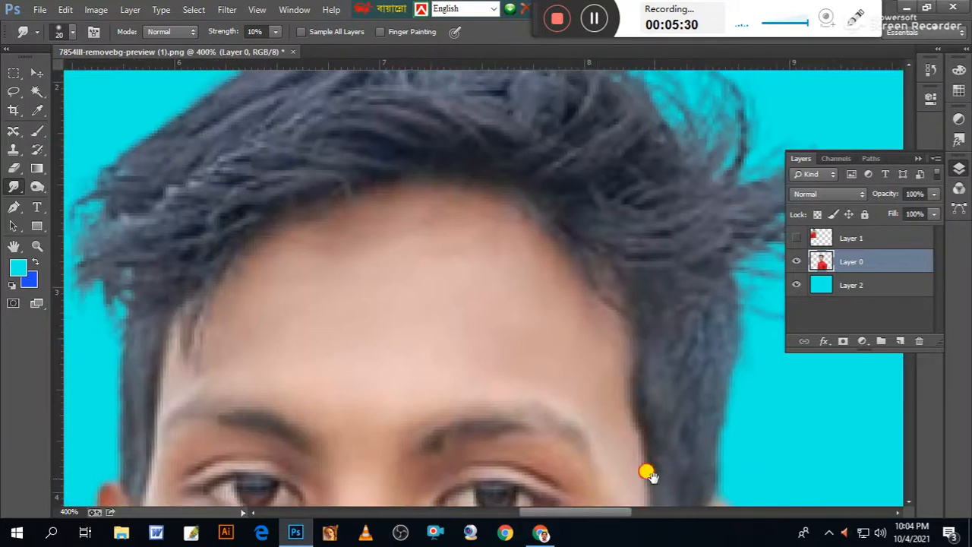
Darken the hair with the Burn tool at brush size 40, using the Midtones range and 82% exposure.
key(ctrl+minus)
key(ctrl+minus)
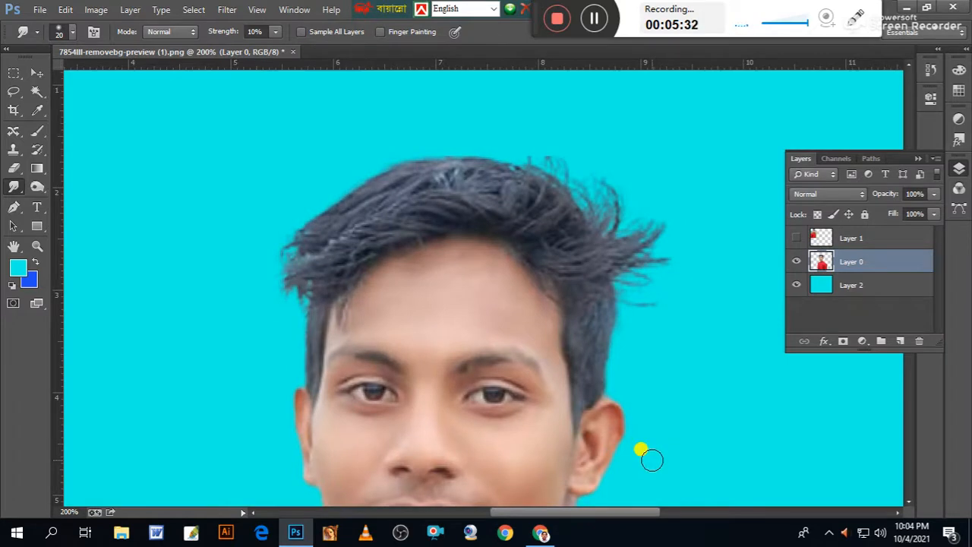
click(35, 190)
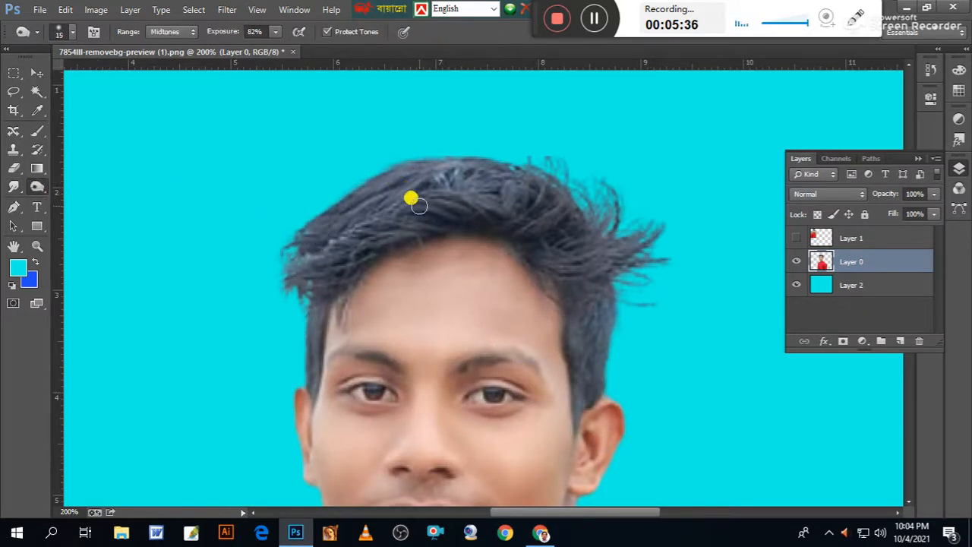
key(bracketright)
mouse_move(440, 202)
mouse_down()
mouse_move(477, 191)
mouse_move(427, 187)
mouse_move(307, 228)
mouse_move(437, 186)
mouse_move(346, 237)
mouse_move(355, 231)
mouse_move(301, 279)
mouse_move(301, 243)
mouse_move(299, 368)
mouse_move(289, 272)
mouse_move(351, 210)
mouse_move(523, 208)
mouse_move(559, 219)
mouse_move(462, 174)
mouse_move(580, 214)
mouse_move(594, 293)
mouse_move(586, 382)
mouse_move(589, 290)
mouse_move(602, 296)
mouse_move(644, 251)
mouse_move(637, 274)
mouse_move(576, 159)
mouse_up()
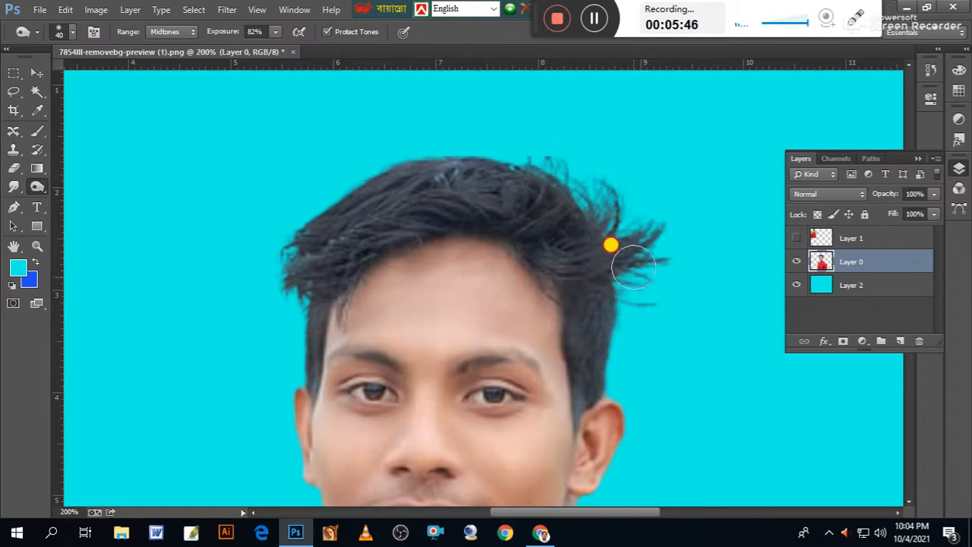
mouse_move(571, 205)
mouse_down()
mouse_move(386, 172)
mouse_move(571, 180)
mouse_move(378, 210)
mouse_move(405, 189)
mouse_move(536, 199)
mouse_move(510, 187)
mouse_move(389, 208)
mouse_move(322, 259)
mouse_move(413, 217)
mouse_move(366, 241)
mouse_move(321, 283)
mouse_move(309, 254)
mouse_move(288, 286)
mouse_move(306, 240)
mouse_move(298, 367)
mouse_move(297, 235)
mouse_move(321, 212)
mouse_move(489, 178)
mouse_move(479, 179)
mouse_move(602, 199)
mouse_move(627, 312)
mouse_move(592, 275)
mouse_move(601, 361)
mouse_move(588, 323)
mouse_move(590, 379)
mouse_move(580, 322)
mouse_move(582, 359)
mouse_up()
Reduce the Burn brush to size 20 and darken the remaining lighter hair at the sideburn, temple and fringe.
key(bracketleft)
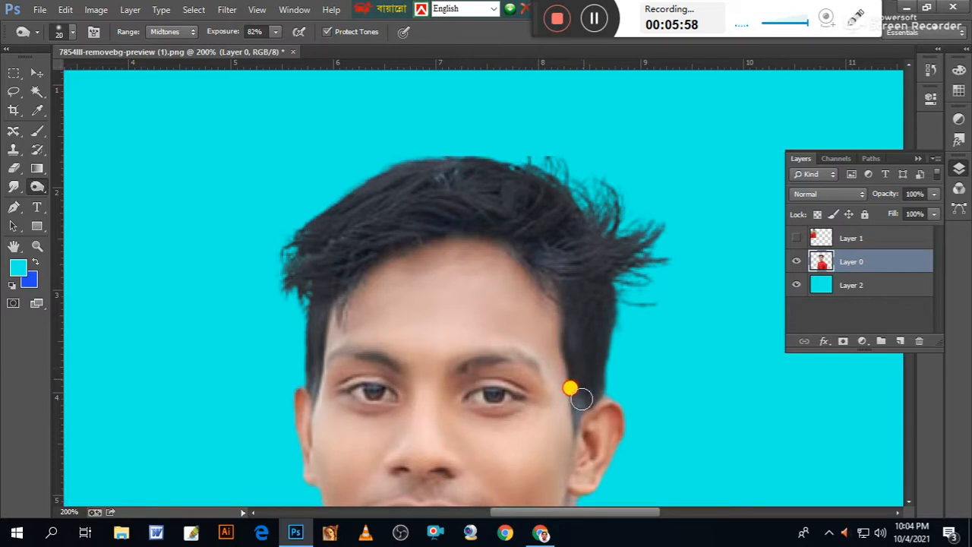
drag(607, 281, 578, 267)
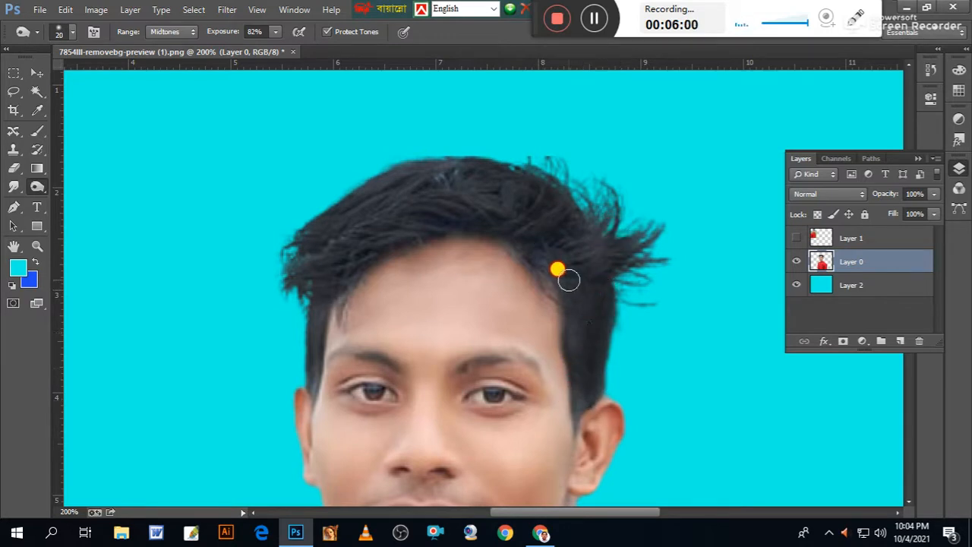
mouse_move(538, 237)
mouse_down()
mouse_move(461, 177)
mouse_move(411, 176)
mouse_move(474, 174)
mouse_move(327, 219)
mouse_move(293, 276)
mouse_up()
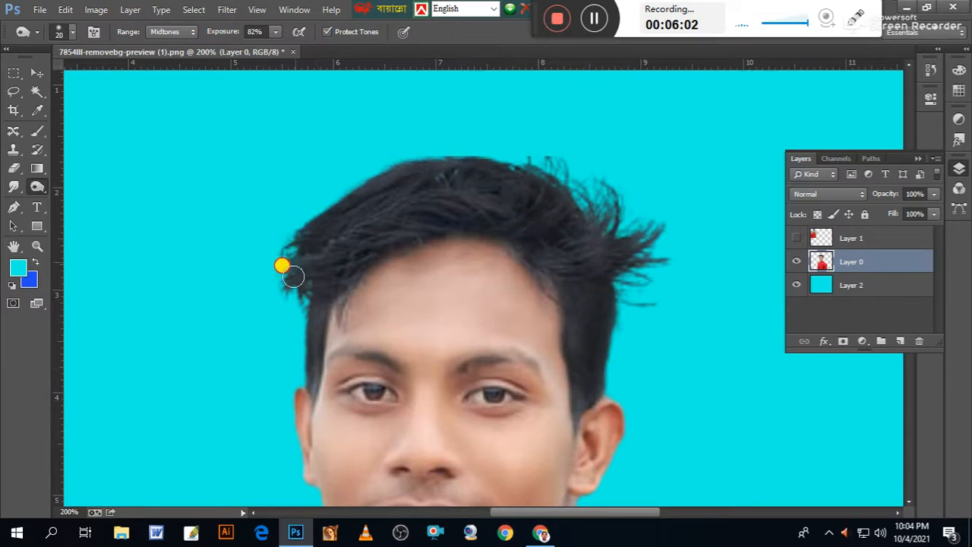
drag(673, 299, 659, 99)
drag(667, 206, 674, 283)
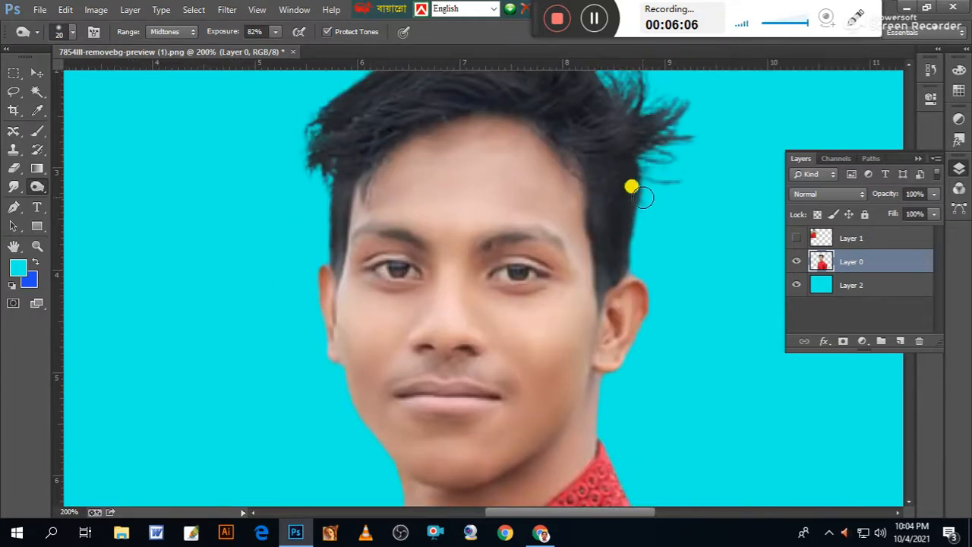
Remove the stray hair strands hanging over the side of the forehead with the Content-Aware Spot Healing Brush.
key(ctrl+plus)
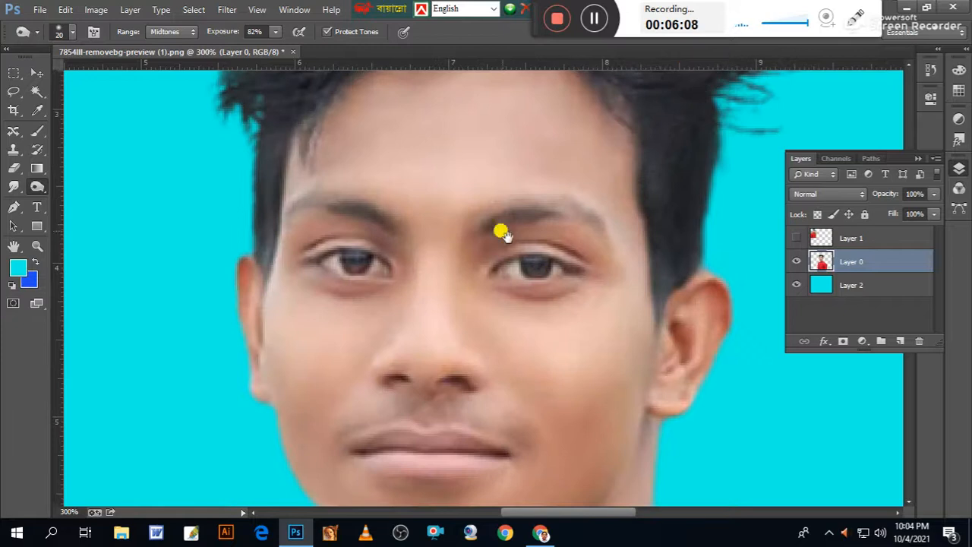
drag(440, 172, 505, 252)
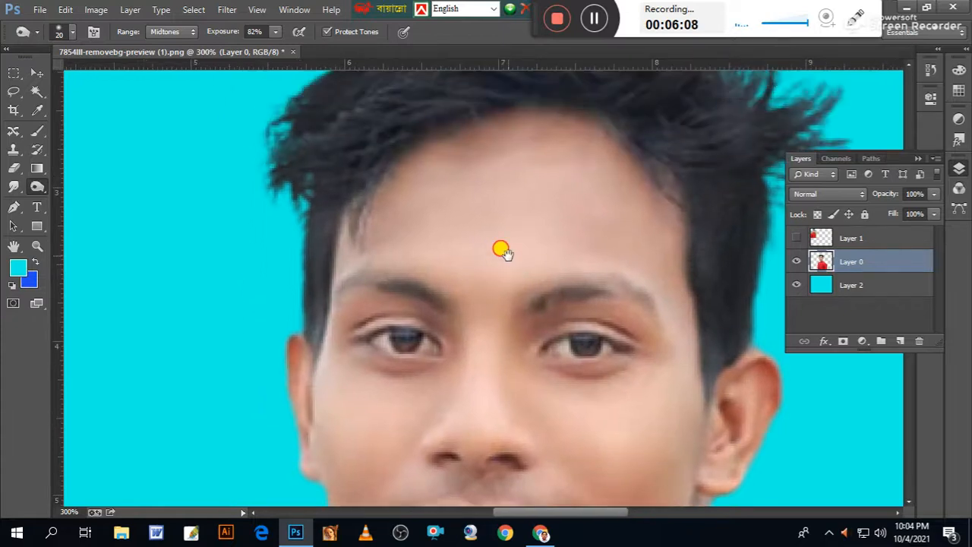
click(15, 92)
click(16, 108)
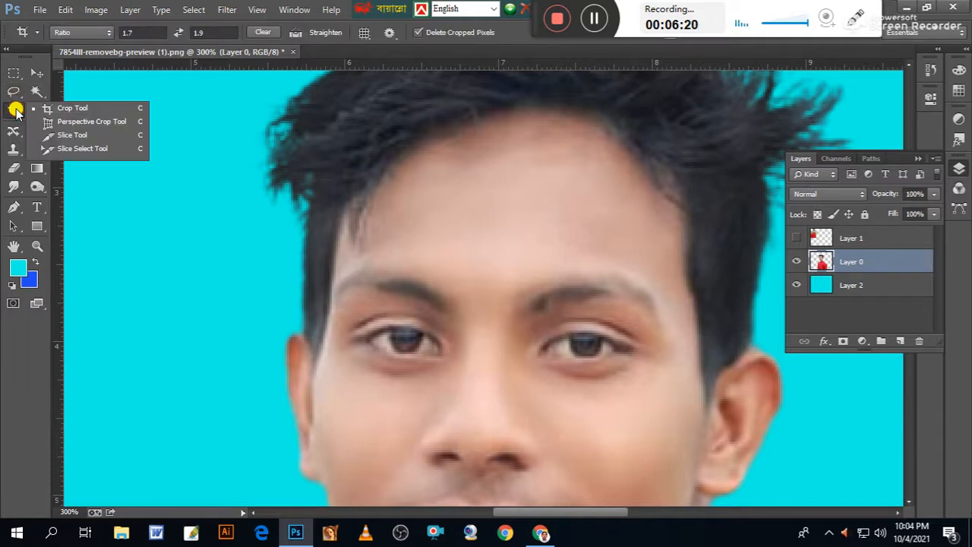
click(15, 132)
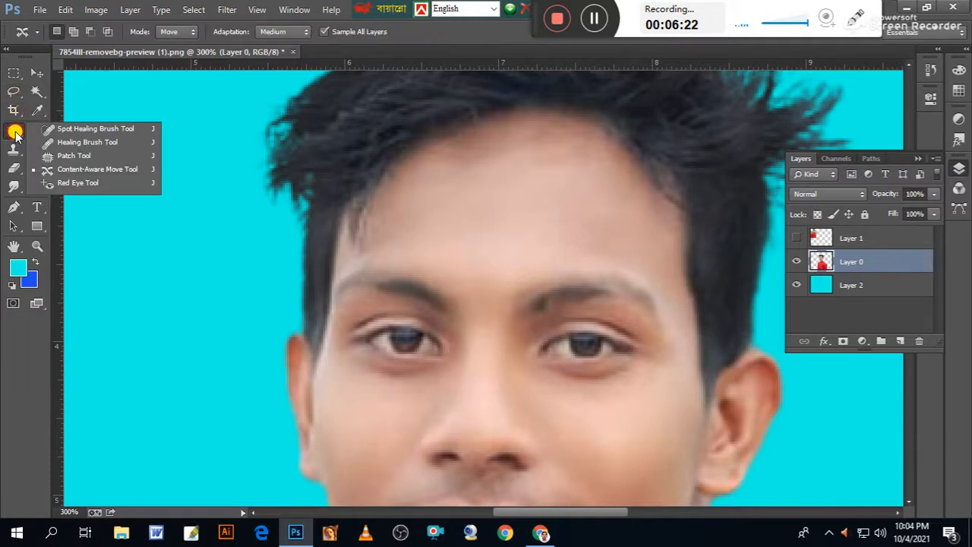
click(67, 128)
drag(357, 221, 359, 250)
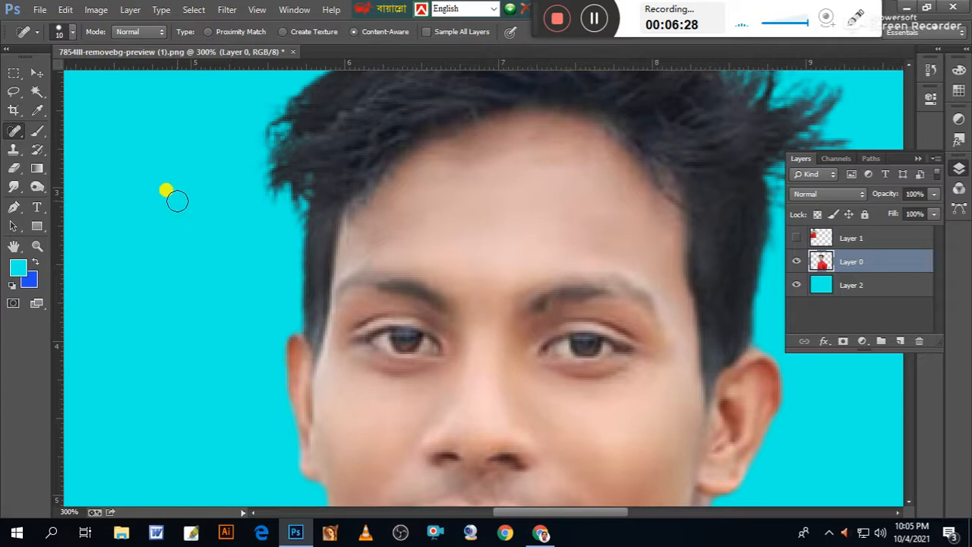
Smooth the forehead skin and the edge of the hairline with the Smudge tool at size 20 and 10% strength.
click(14, 186)
mouse_move(387, 206)
mouse_down()
mouse_move(356, 218)
mouse_move(388, 205)
mouse_up()
mouse_move(422, 166)
mouse_down()
mouse_move(522, 156)
mouse_move(575, 170)
mouse_move(507, 149)
mouse_move(559, 137)
mouse_move(452, 163)
mouse_move(442, 142)
mouse_up()
mouse_move(582, 156)
mouse_down()
mouse_move(604, 200)
mouse_move(549, 173)
mouse_up()
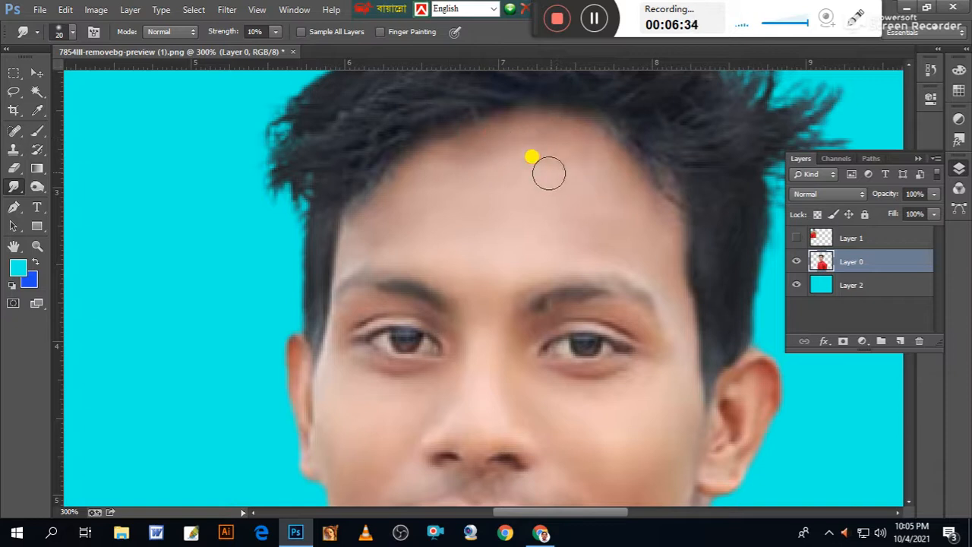
mouse_move(585, 212)
mouse_down()
mouse_move(640, 220)
mouse_move(569, 241)
mouse_up()
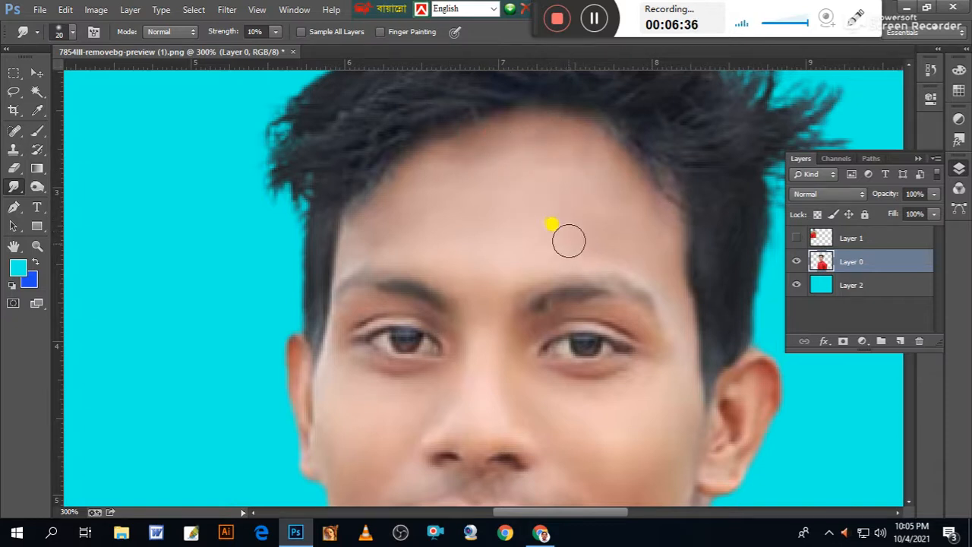
Darken both eyebrows with the Burn tool at brush size 20 and 82% exposure.
click(47, 190)
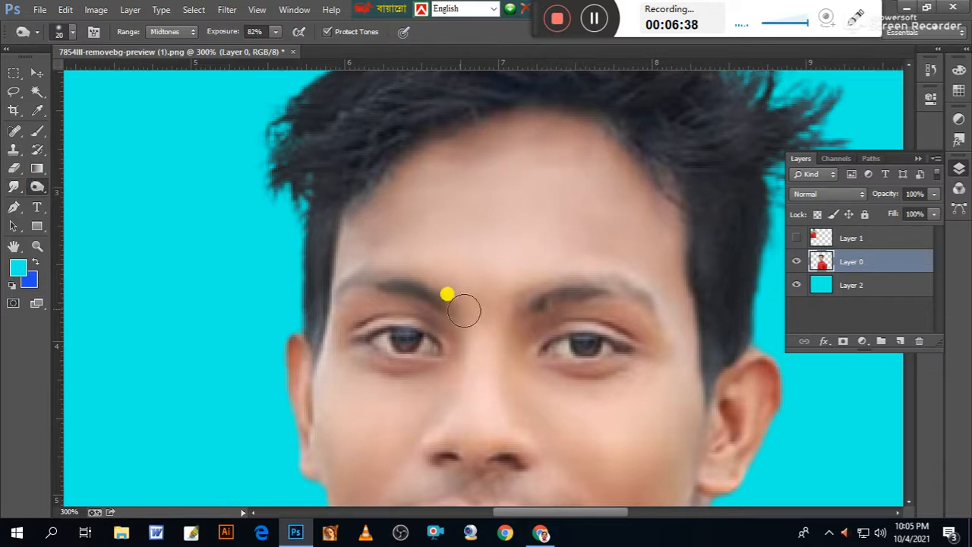
mouse_move(438, 302)
mouse_down()
mouse_move(393, 282)
mouse_move(353, 284)
mouse_move(370, 291)
mouse_up()
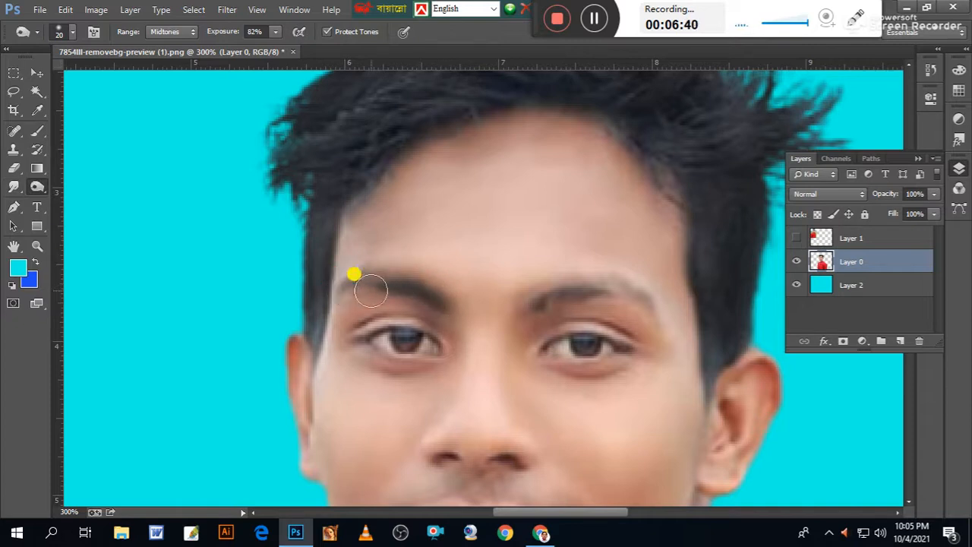
mouse_move(563, 287)
mouse_down()
mouse_move(538, 297)
mouse_move(640, 294)
mouse_move(652, 362)
mouse_up()
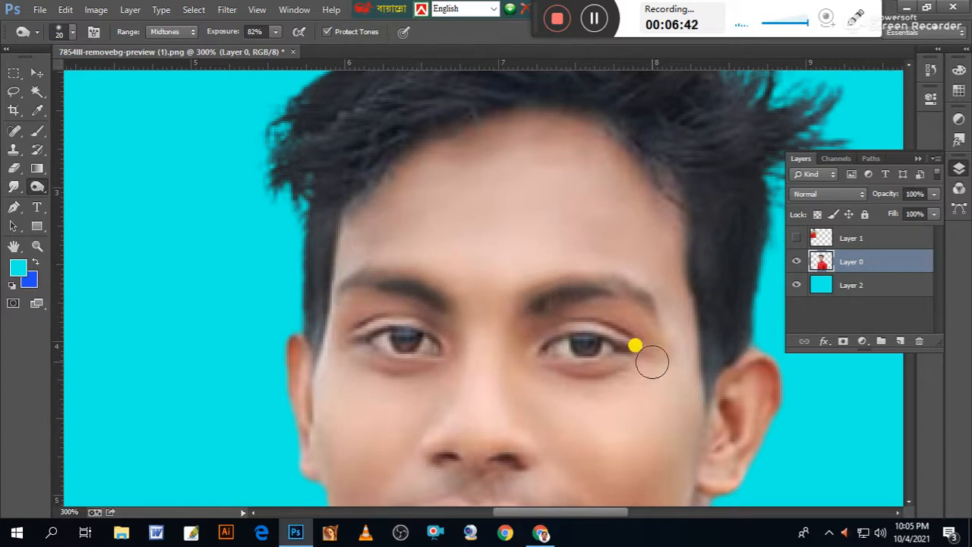
Move the portrait upward so its cut lower edge sits just above the bottom of the canvas.
scroll(470, 340, down, 10)
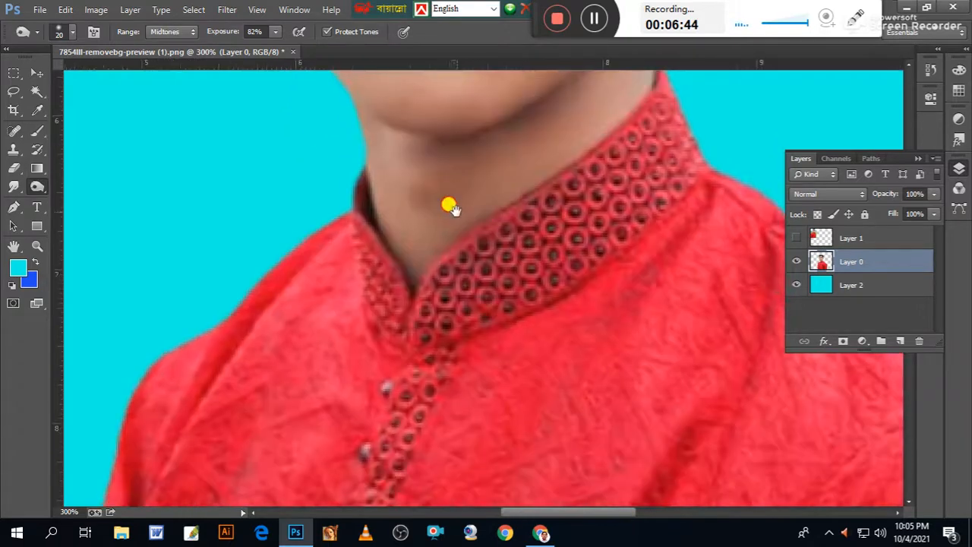
key(ctrl+minus)
key(ctrl+minus)
key(ctrl+minus)
key(ctrl+minus)
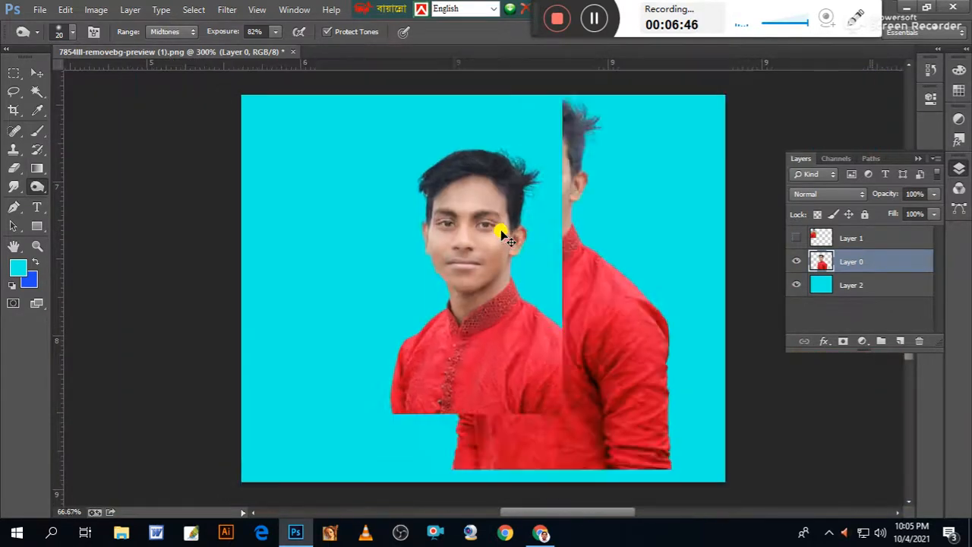
key(ctrl+plus)
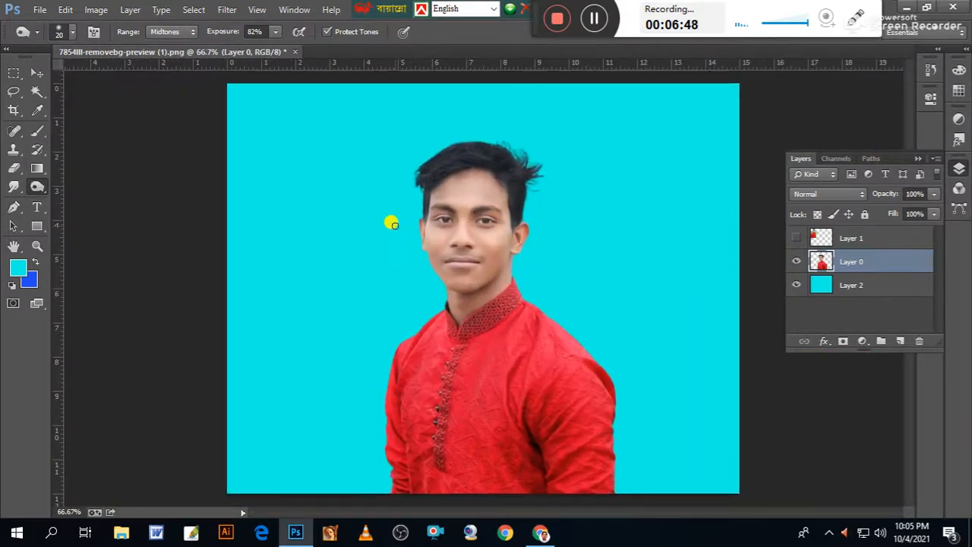
drag(470, 386, 462, 332)
key(ctrl+plus)
scroll(580, 364, up, 5)
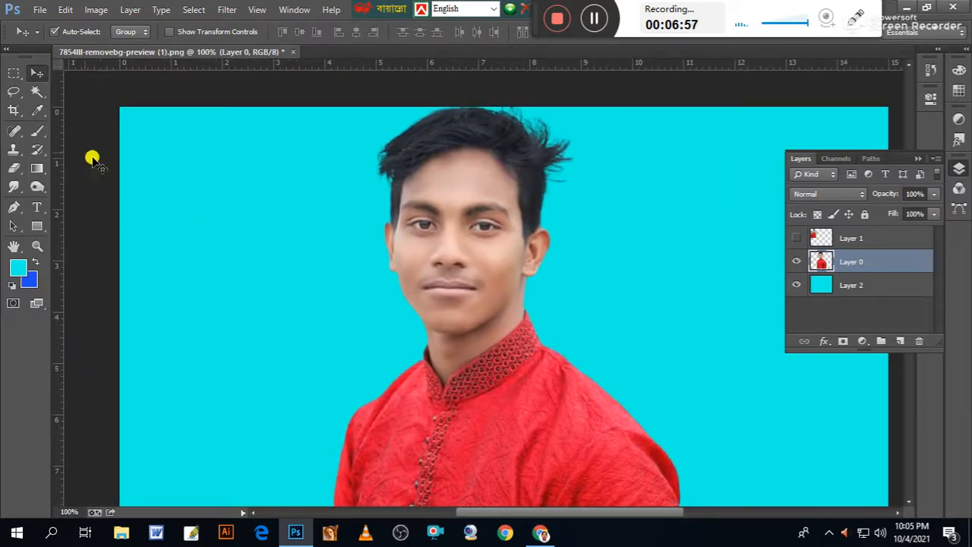
Select the skin of the face, ears and neck with the Magic Wand at tolerance 50.
click(37, 91)
click(420, 250)
shift+click(408, 195)
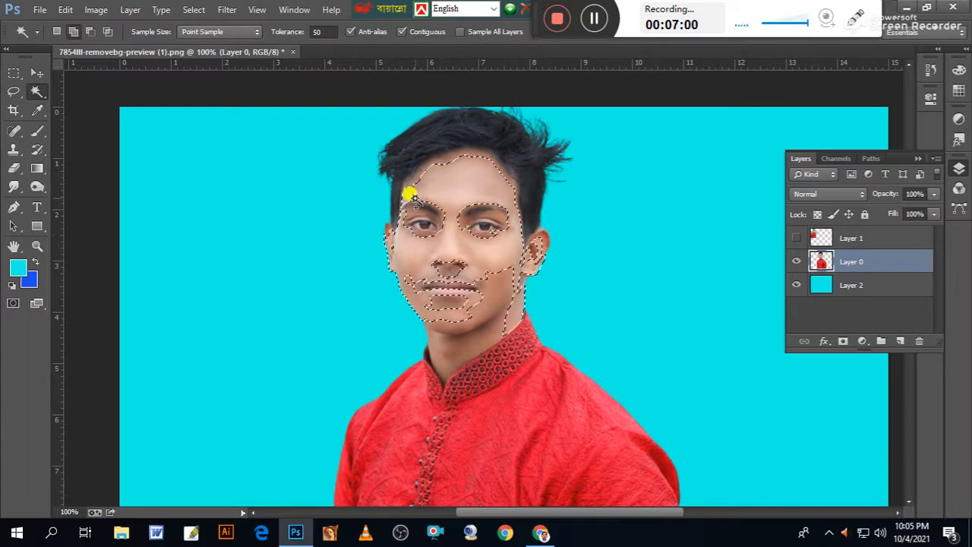
shift+click(459, 335)
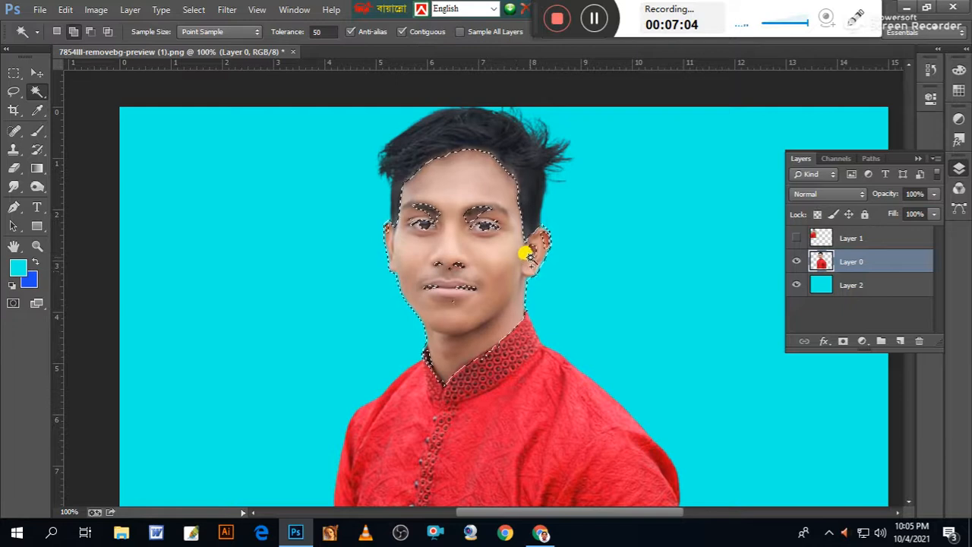
Add the nostrils, eyebrows and eyes to the skin selection with the Magic Wand.
click(438, 265)
click(452, 264)
click(430, 213)
click(428, 226)
click(477, 218)
click(484, 226)
click(474, 214)
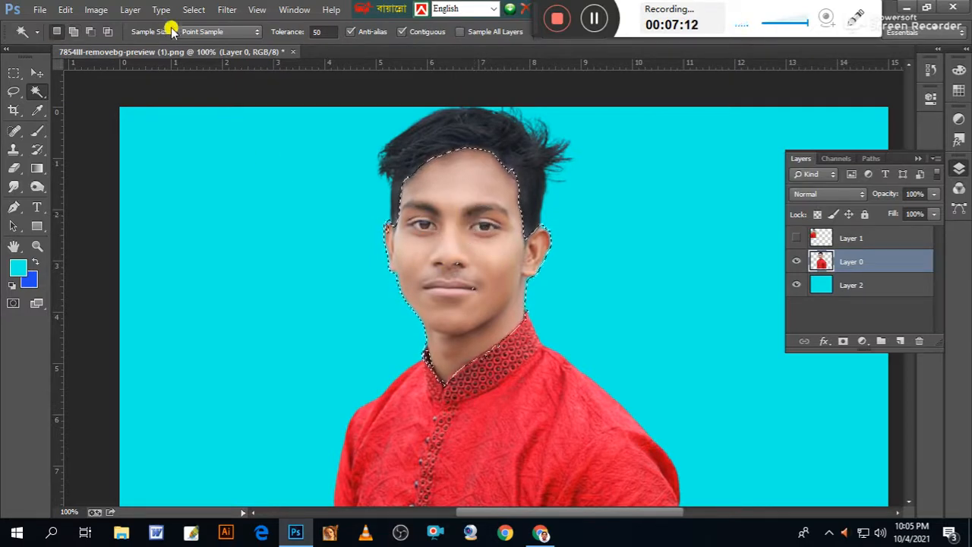
Feather the edge of the skin selection.
click(193, 9)
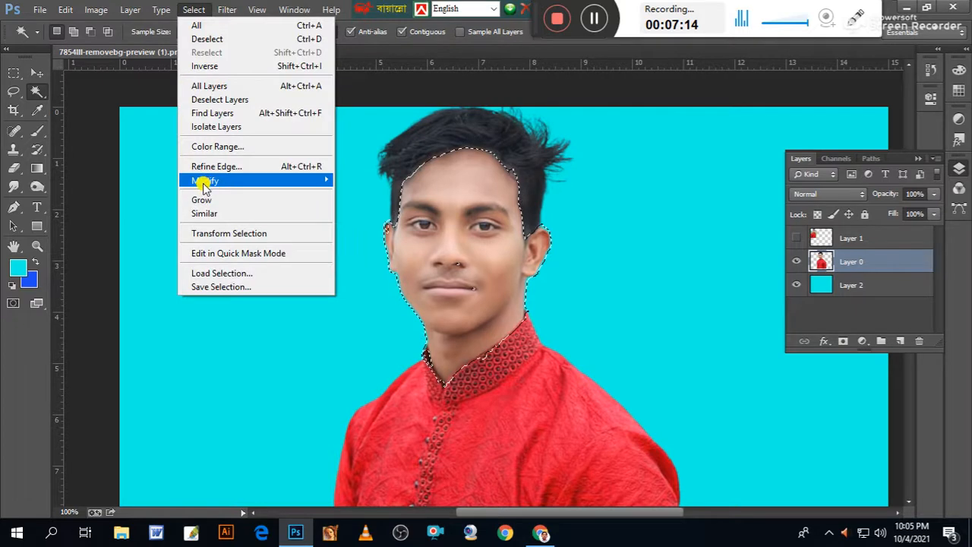
mouse_move(215, 181)
click(357, 234)
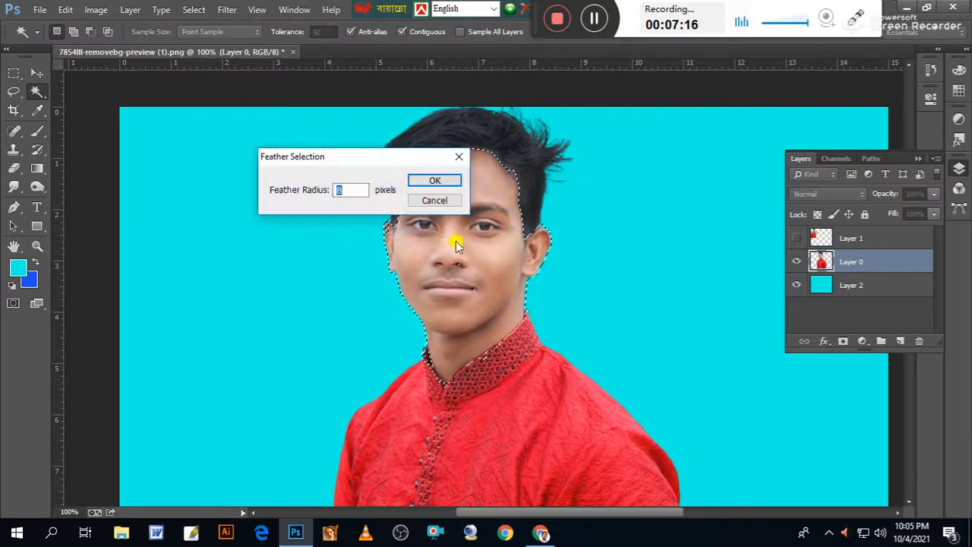
click(422, 182)
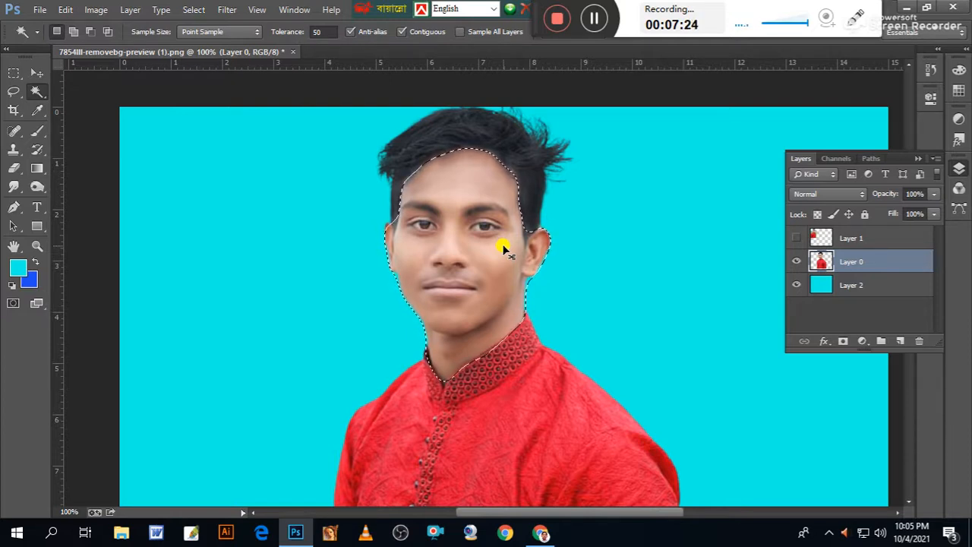
Brighten the selected skin slightly with Curves, mapping input 116 to output 126 on the RGB channel.
key(ctrl+m)
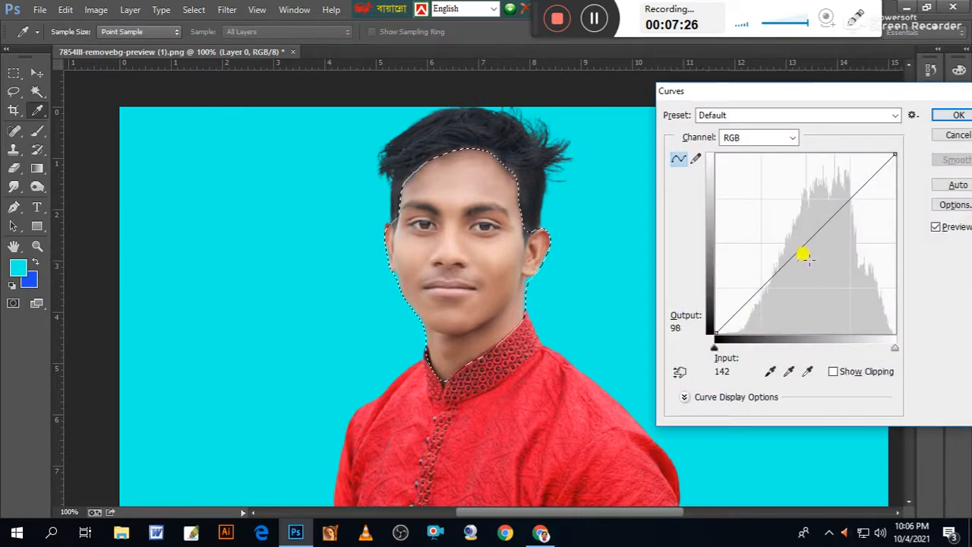
click(792, 242)
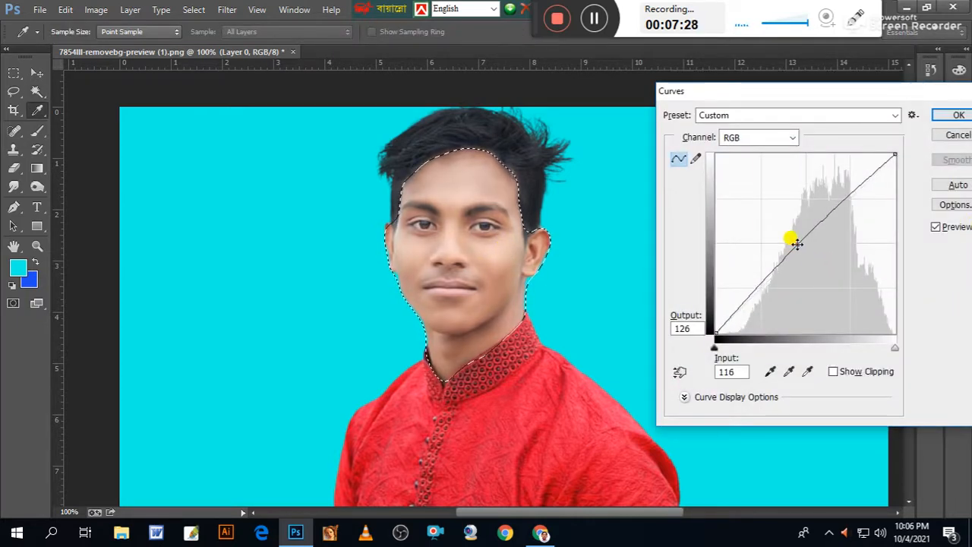
click(953, 116)
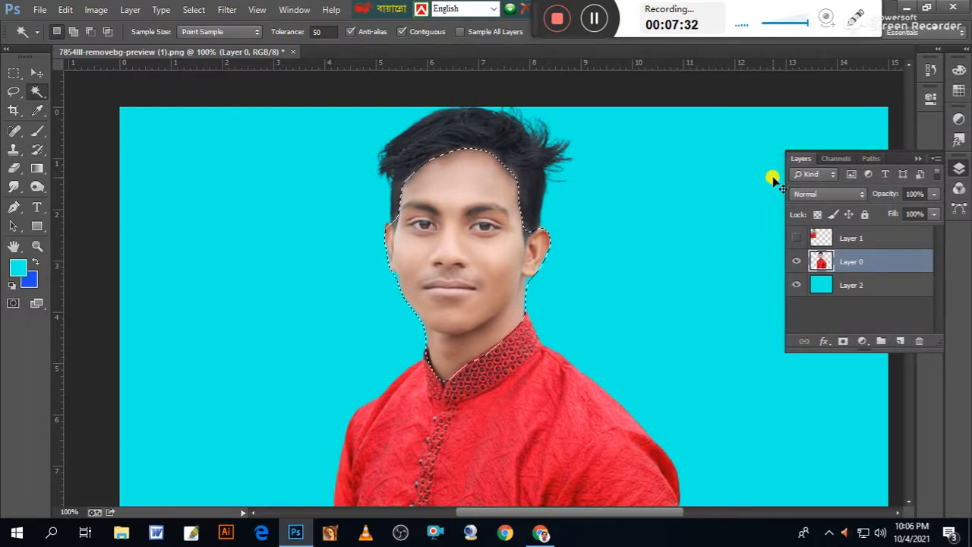
Warm the selected skin's midtones with Color Balance levels +31, -33 and -40.
key(ctrl+b)
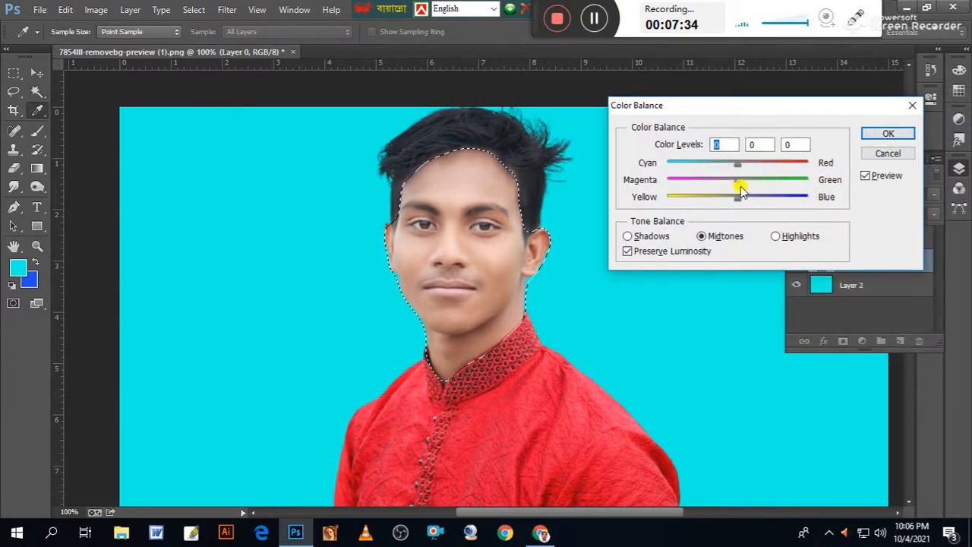
drag(734, 182, 721, 180)
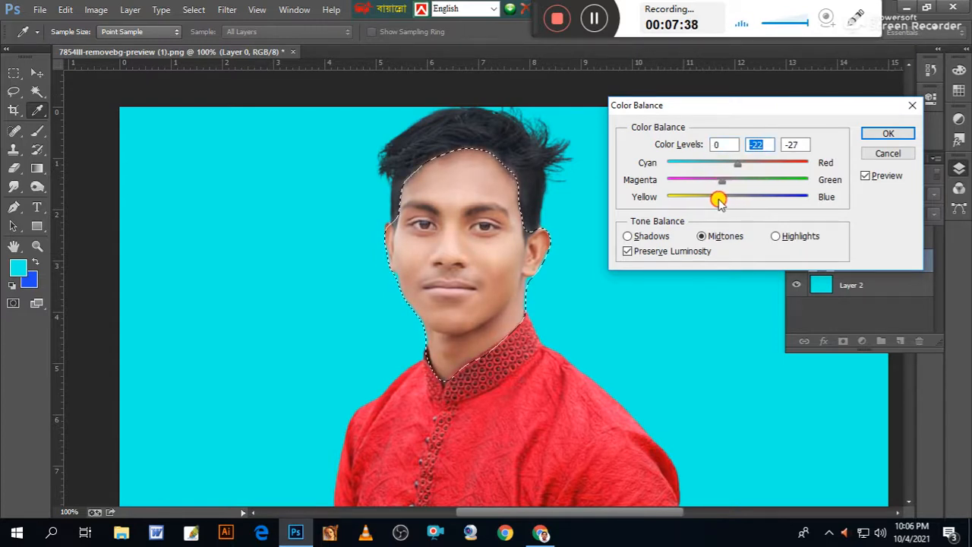
drag(718, 201, 717, 199)
drag(740, 167, 752, 168)
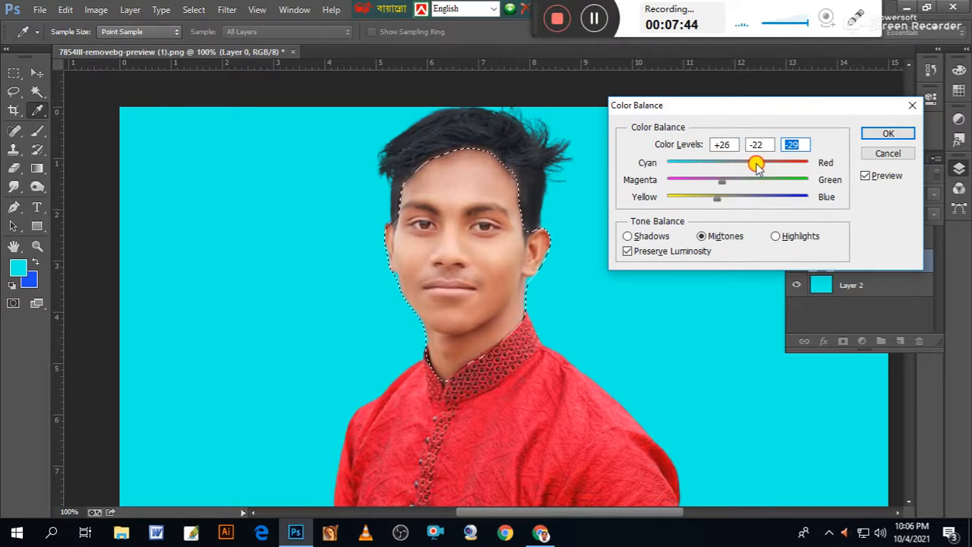
click(761, 169)
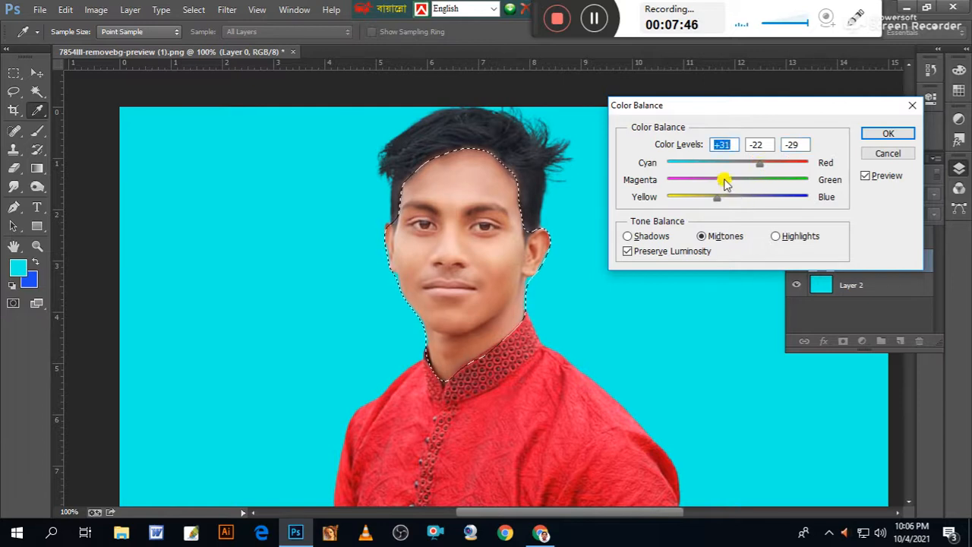
click(713, 181)
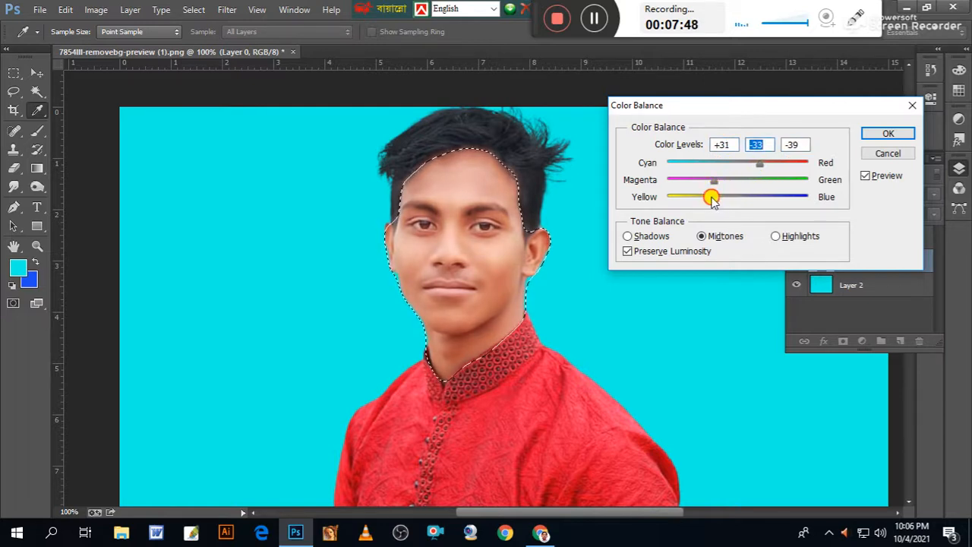
click(708, 197)
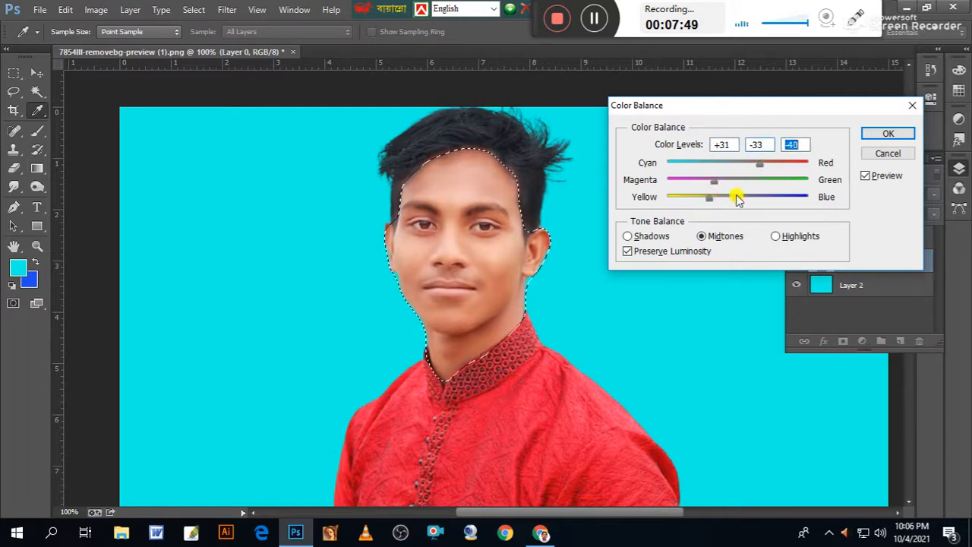
click(885, 134)
Deselect the skin and check the recoloured face and neck up close.
key(w)
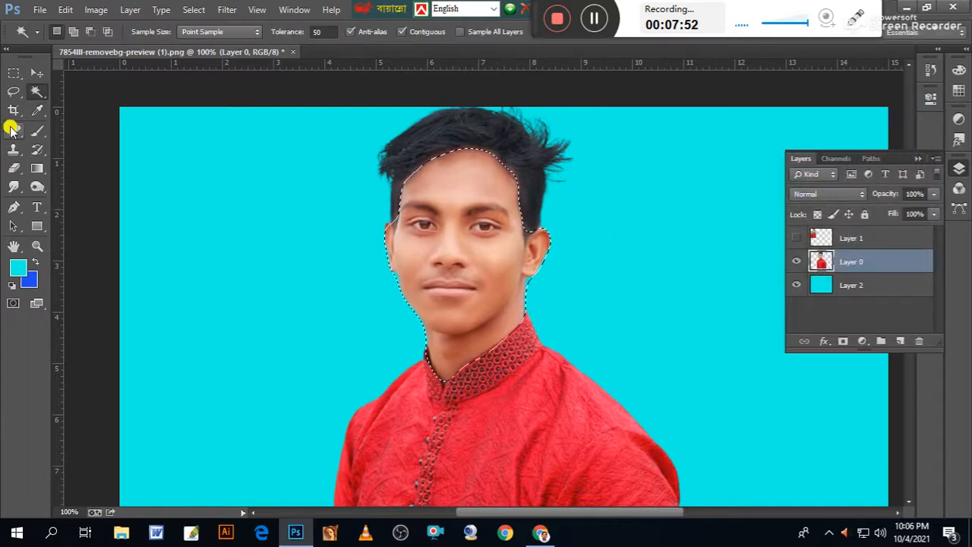
click(14, 91)
click(195, 197)
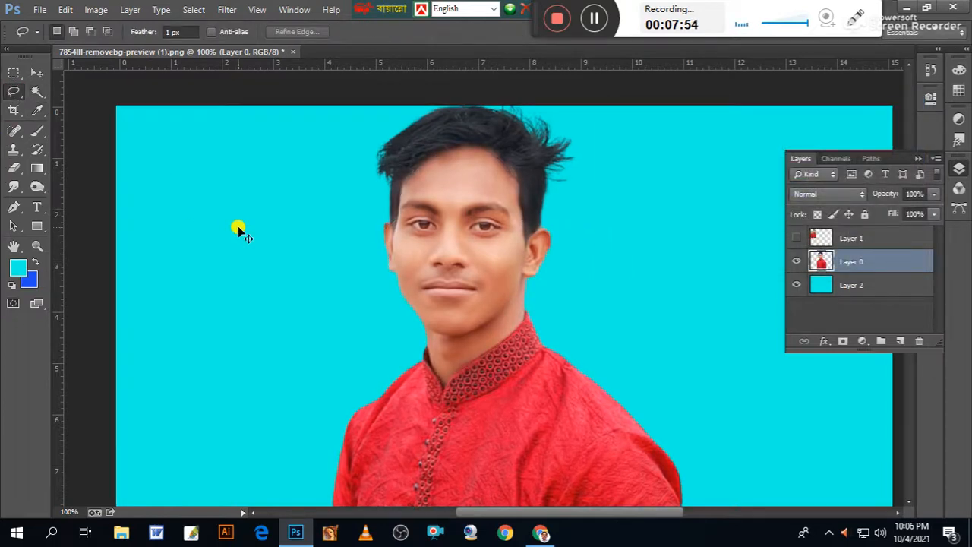
key(ctrl+plus)
mouse_move(546, 300)
mouse_down()
mouse_move(551, 423)
mouse_move(603, 325)
mouse_move(537, 297)
mouse_move(501, 343)
mouse_up()
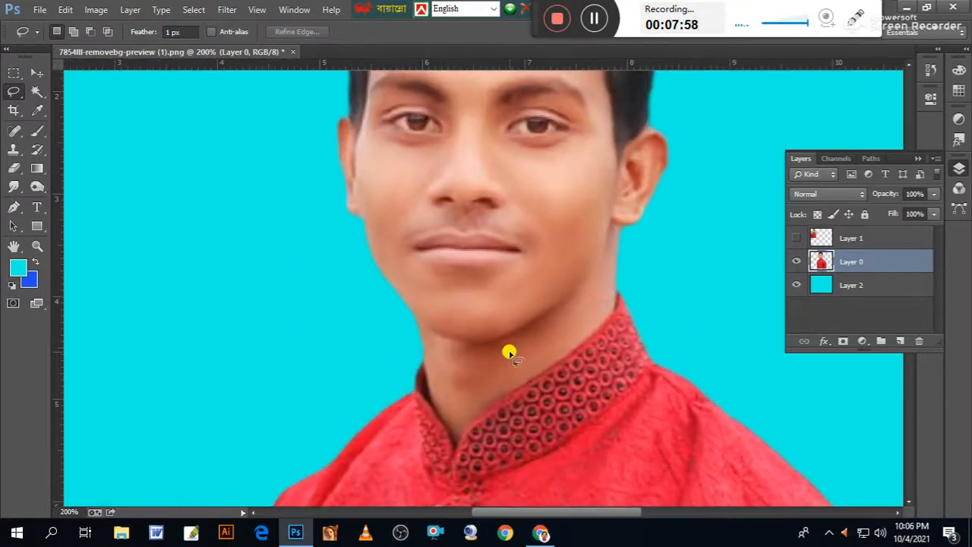
key(ctrl+minus)
key(ctrl+minus)
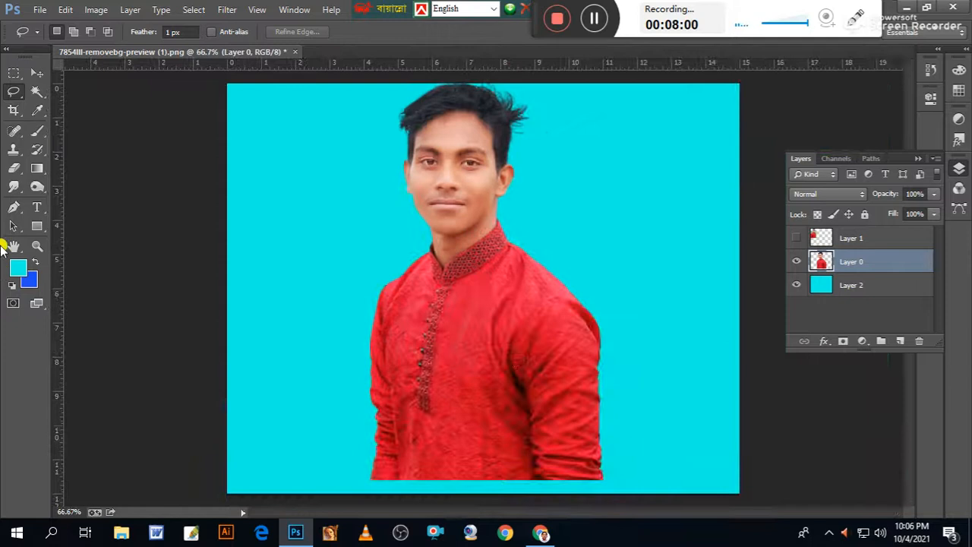
Raise the portrait and fade its lower edge by deleting repeatedly with a rectangular selection feathered 30 px.
click(36, 72)
drag(501, 403, 482, 296)
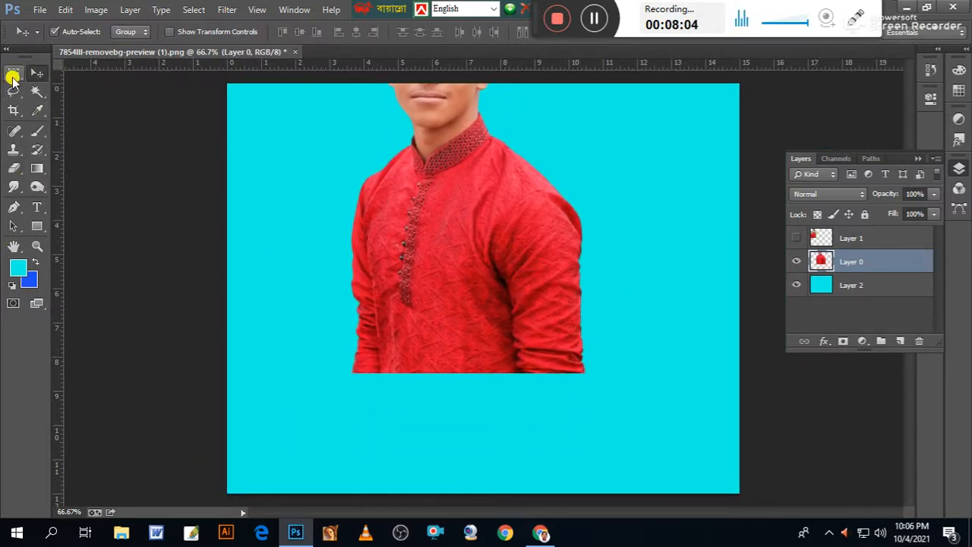
click(13, 73)
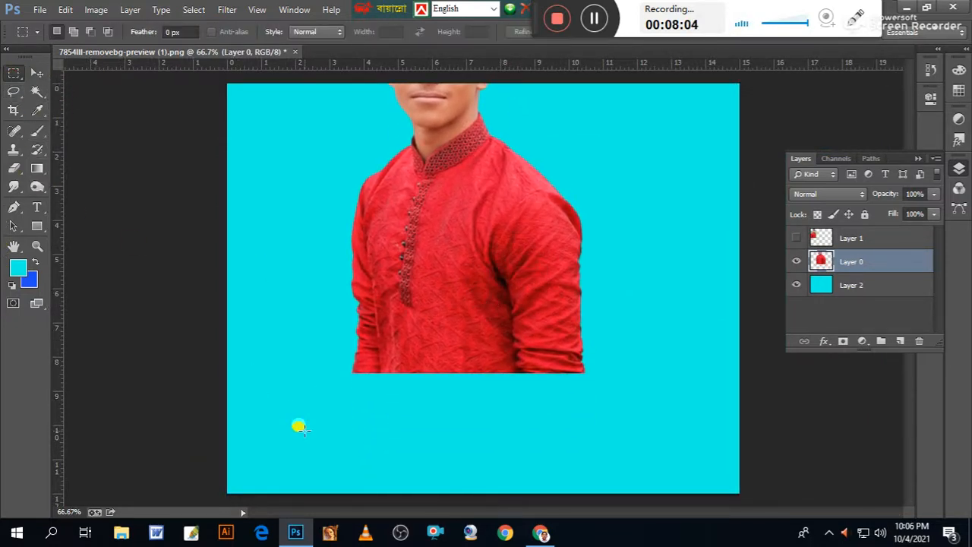
click(186, 31)
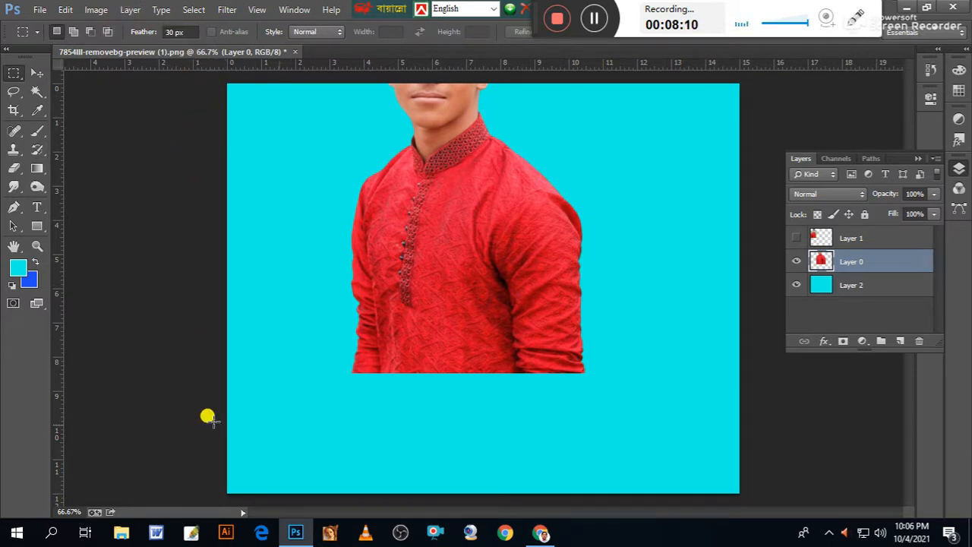
drag(291, 443, 677, 370)
key(Delete)
key(Delete)
key(Delete)
key(Delete)
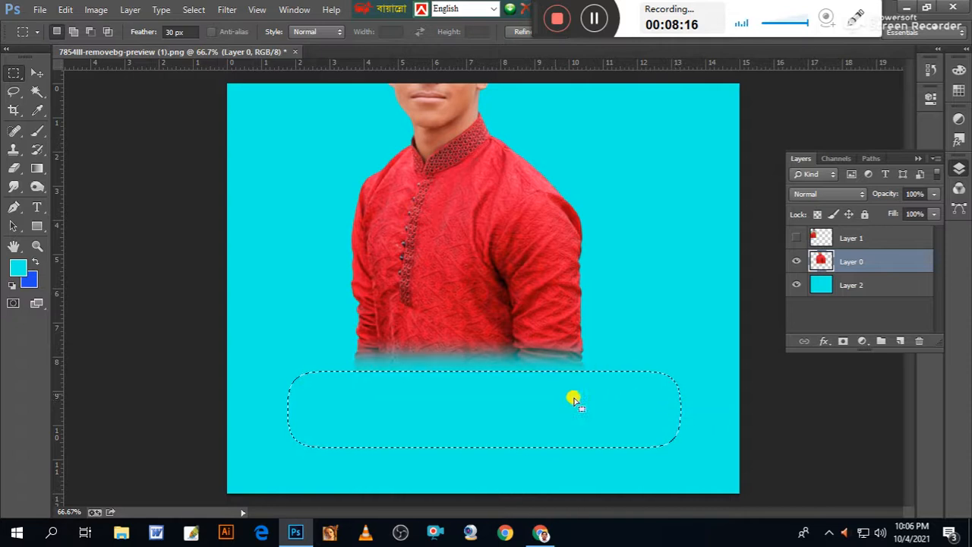
key(ctrl+d)
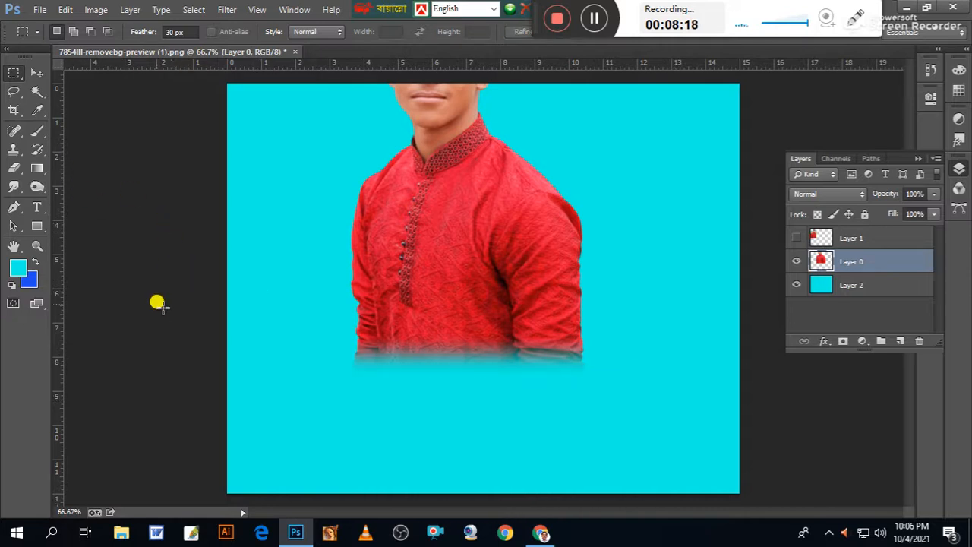
Move the portrait back down and over to the right side of the cyan canvas.
click(36, 72)
drag(460, 299, 506, 412)
key(ctrl+minus)
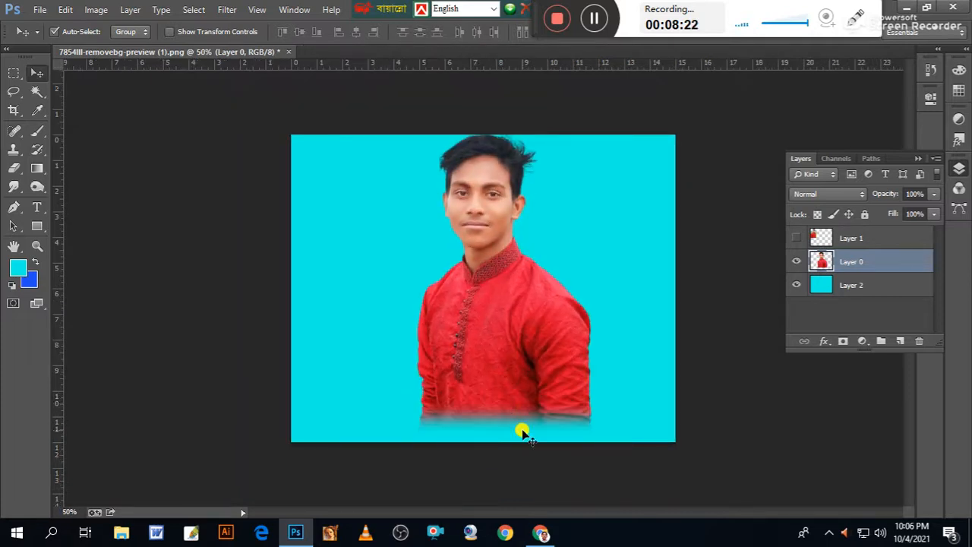
drag(532, 347, 582, 370)
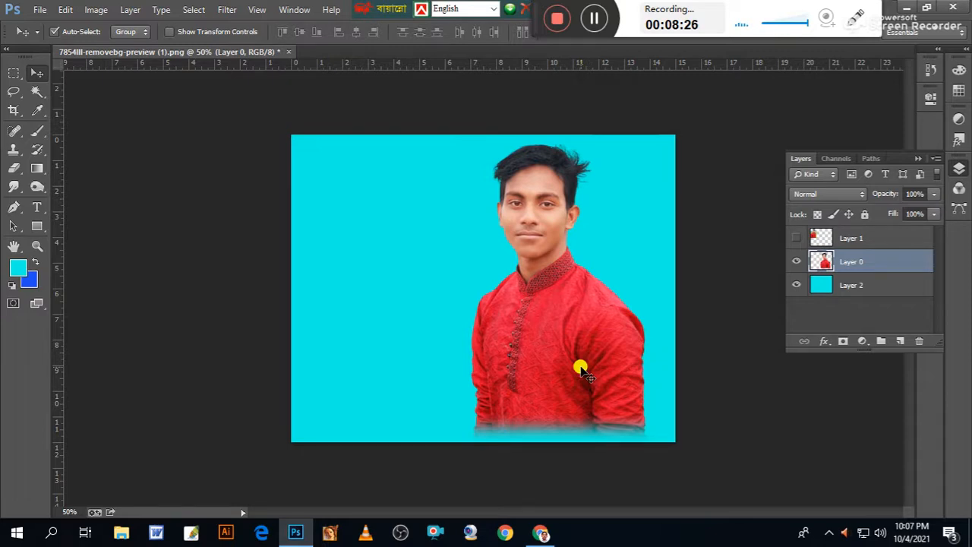
key(ctrl+plus)
key(ctrl+plus)
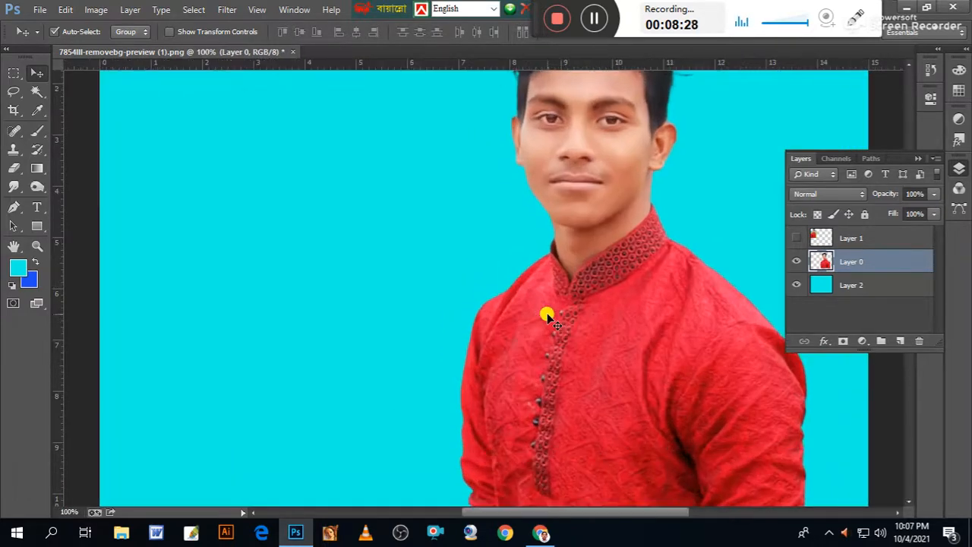
drag(417, 236, 282, 315)
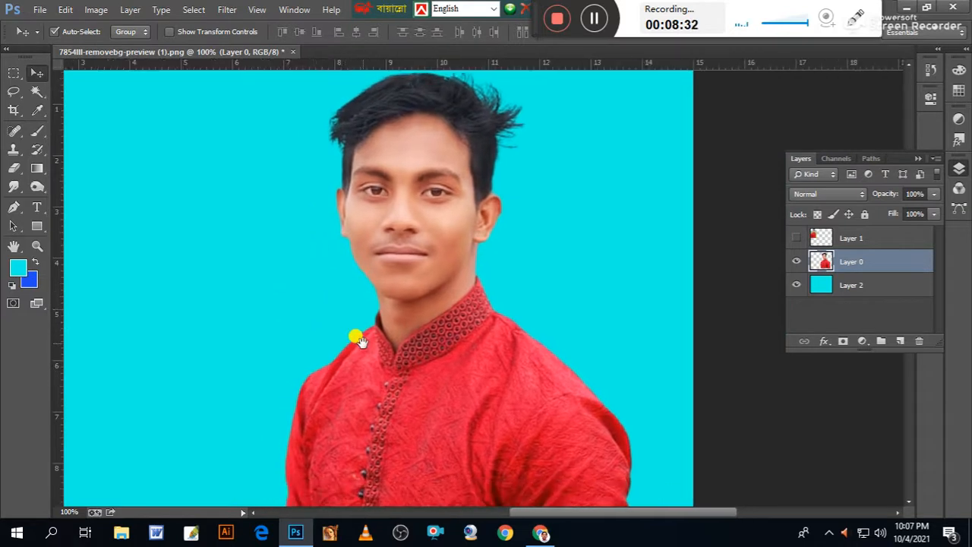
key(ctrl+minus)
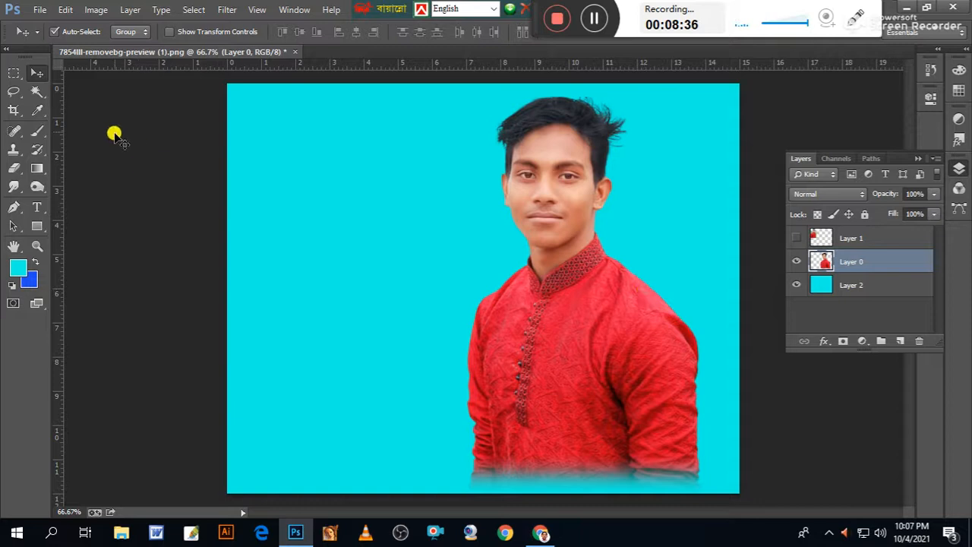
On the cyan Layer 2, select the area behind the portrait at full canvas height with a rectangular selection feathered 0 px.
click(12, 72)
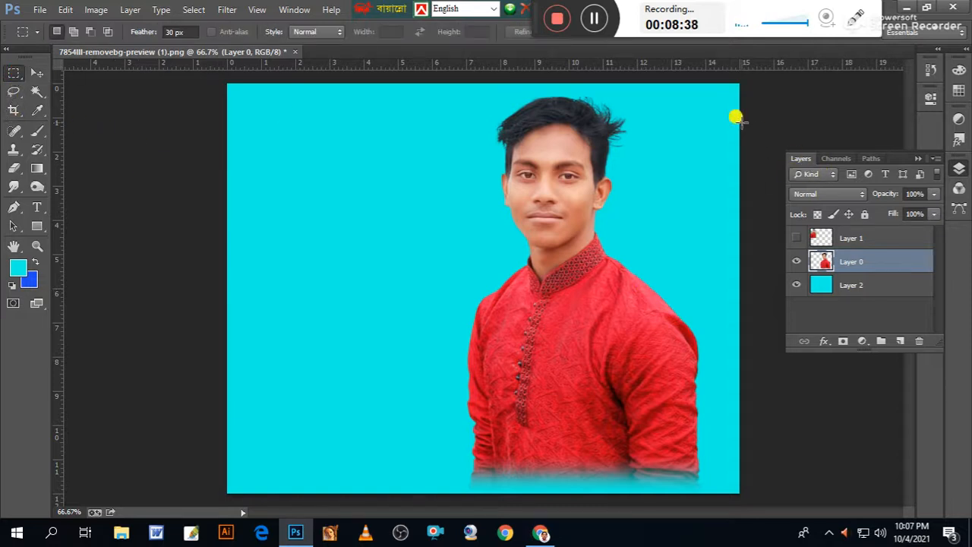
click(853, 281)
drag(737, 76, 467, 536)
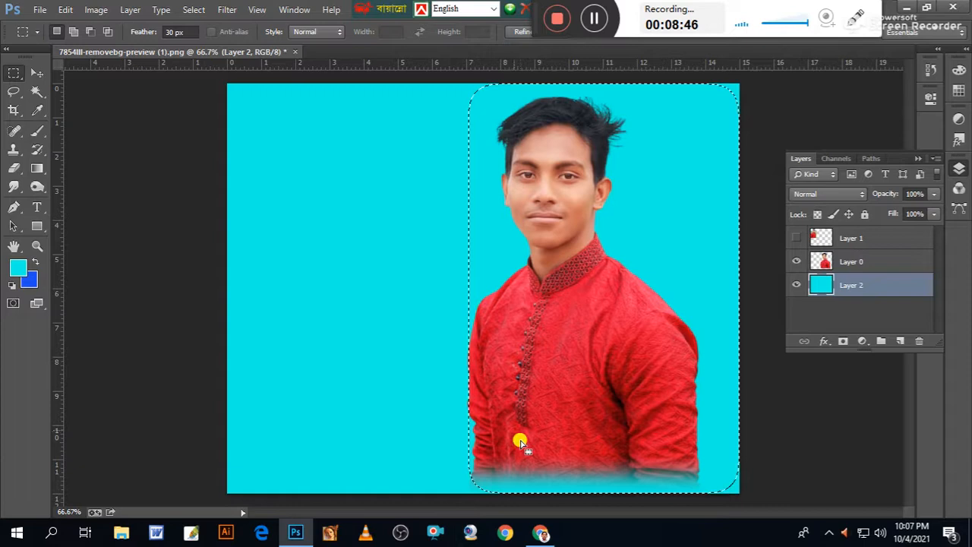
click(341, 215)
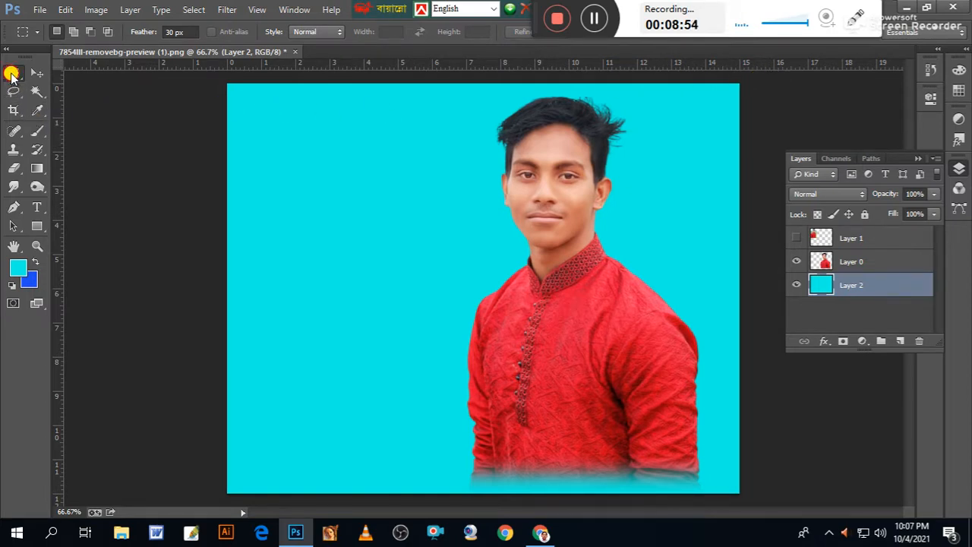
double_click(182, 31)
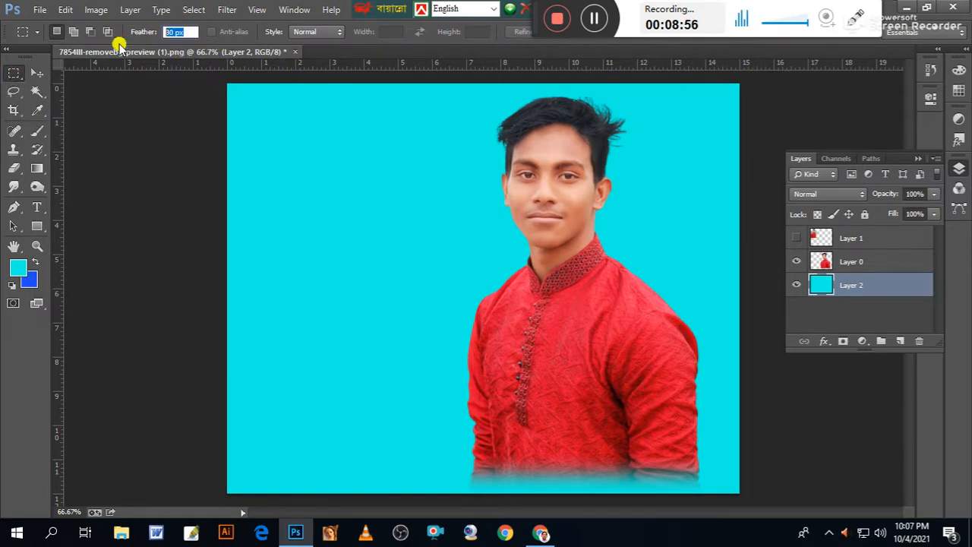
text(0)
drag(738, 76, 439, 536)
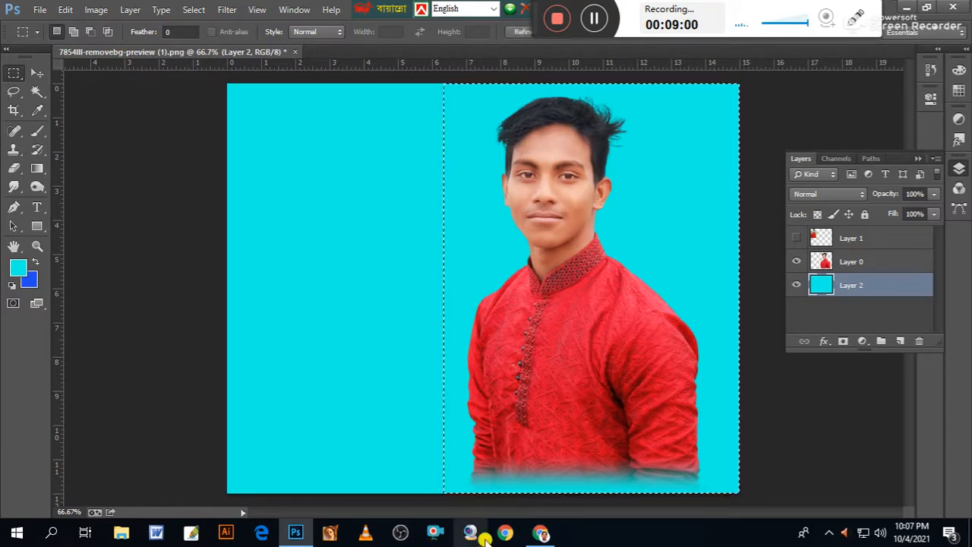
Apply a dark horizontal-line pattern to the selected cyan area through the Filter Gallery, deselect it and check the result up close.
click(220, 9)
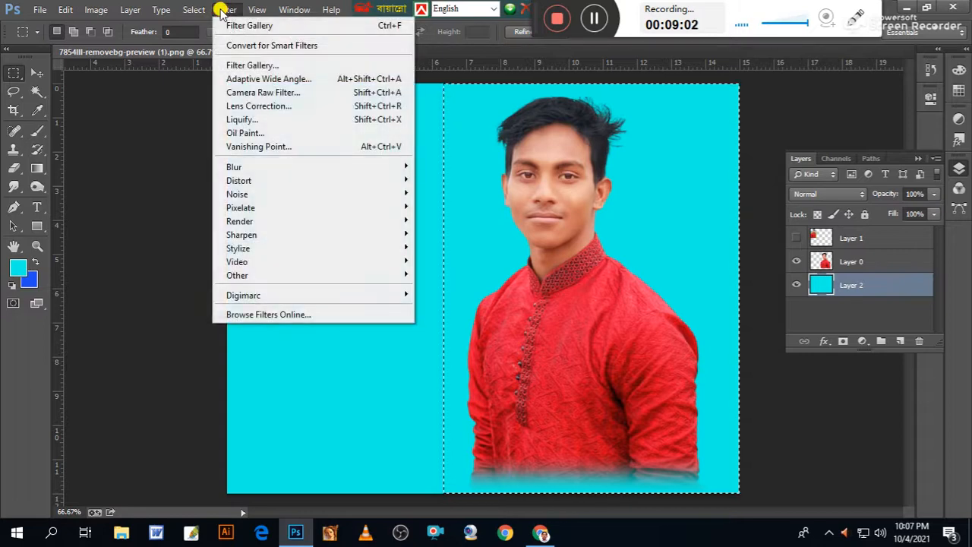
click(251, 65)
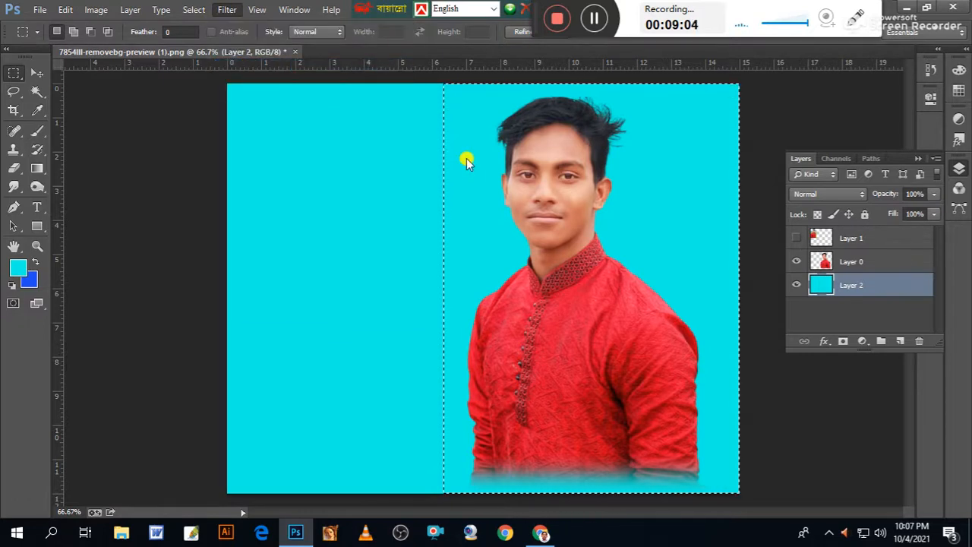
click(624, 43)
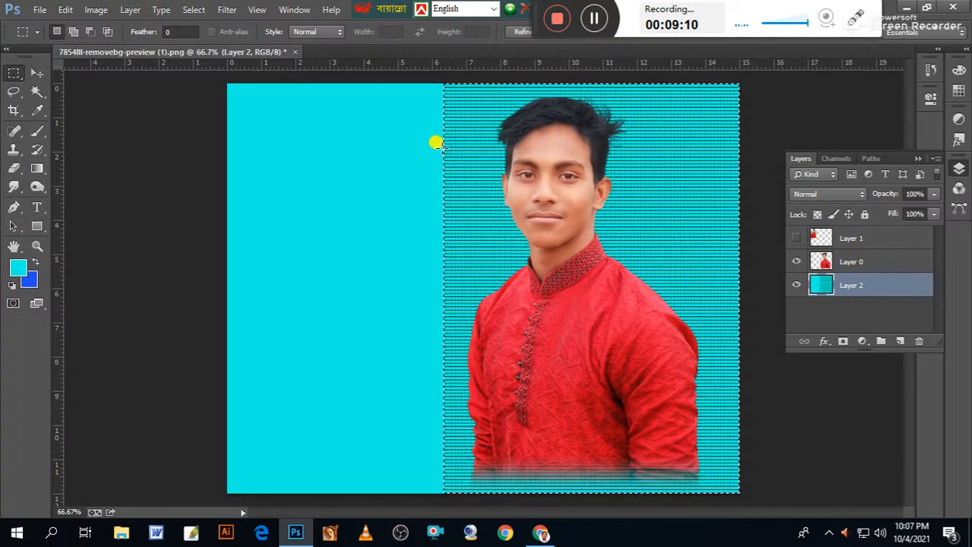
key(ctrl+d)
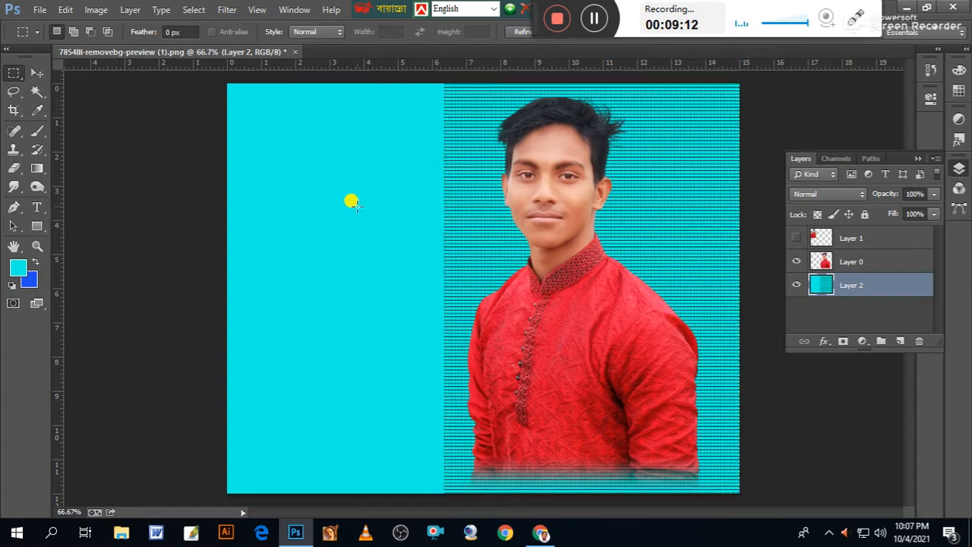
key(ctrl+plus)
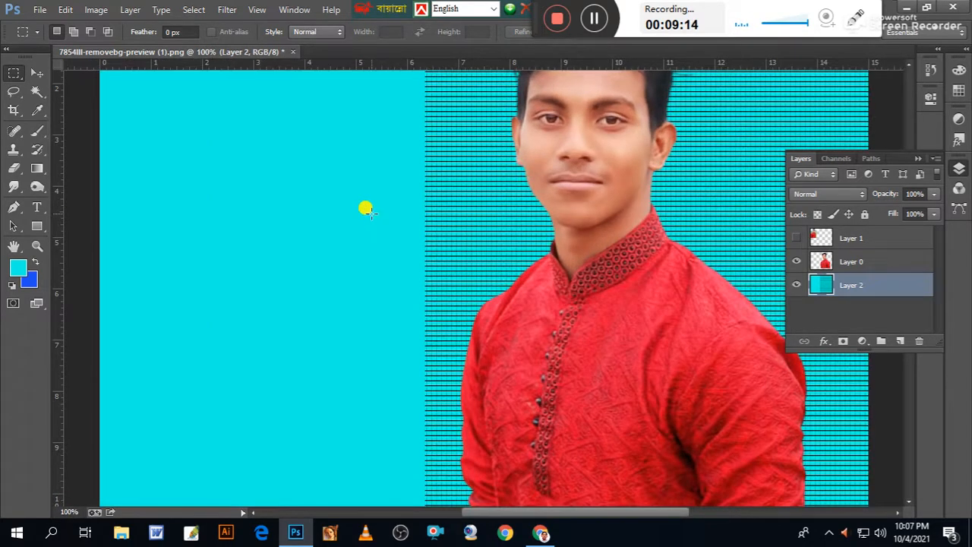
drag(310, 218, 343, 230)
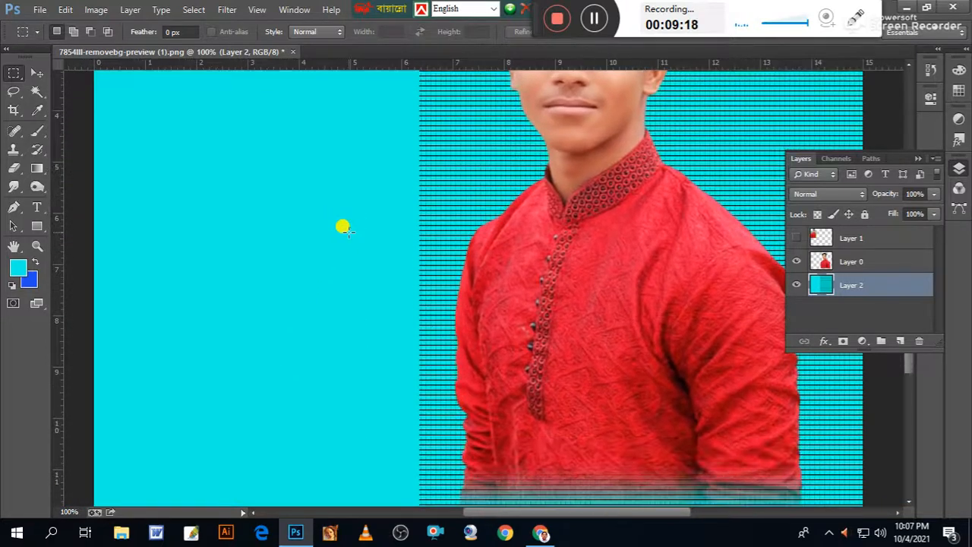
key(ctrl+minus)
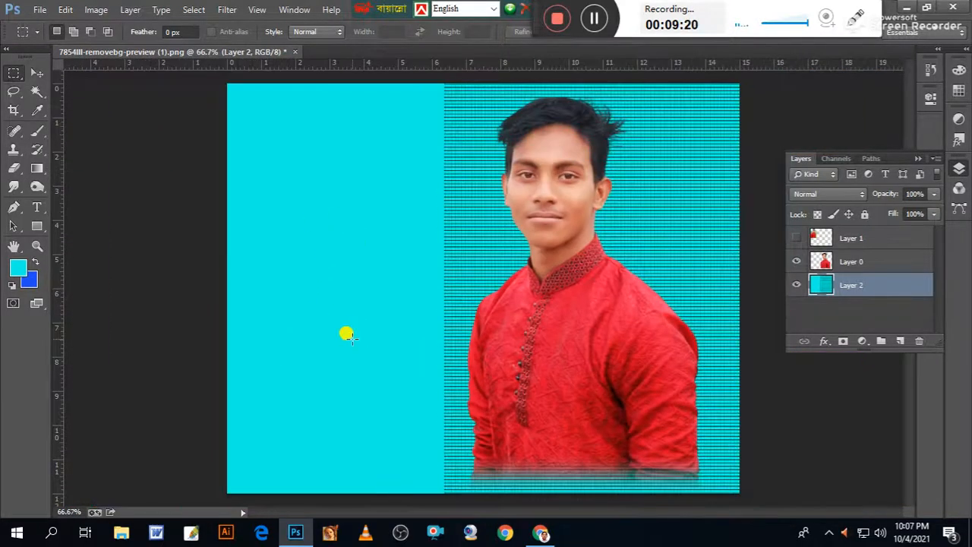
Move the cut-out portrait slightly to the right, centring it over the lined background.
click(37, 73)
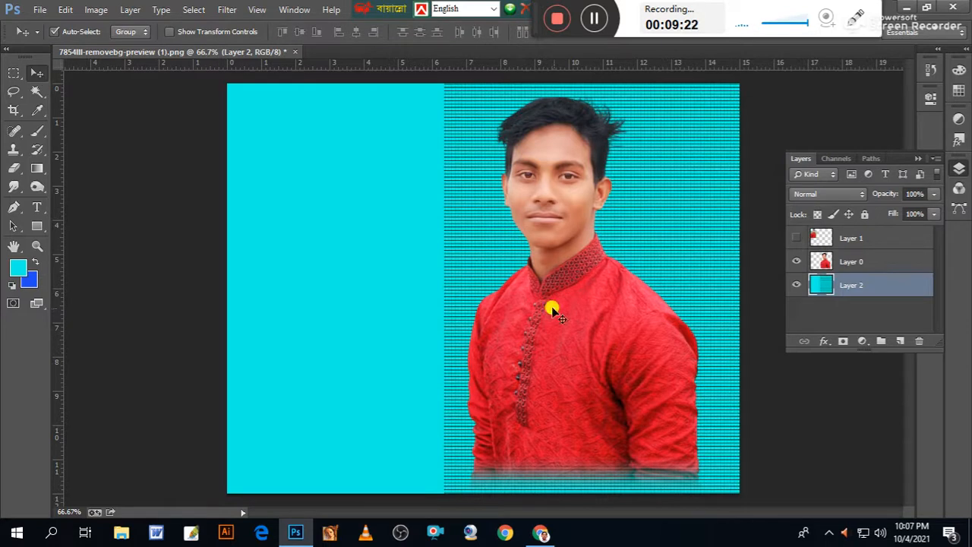
drag(558, 336, 578, 340)
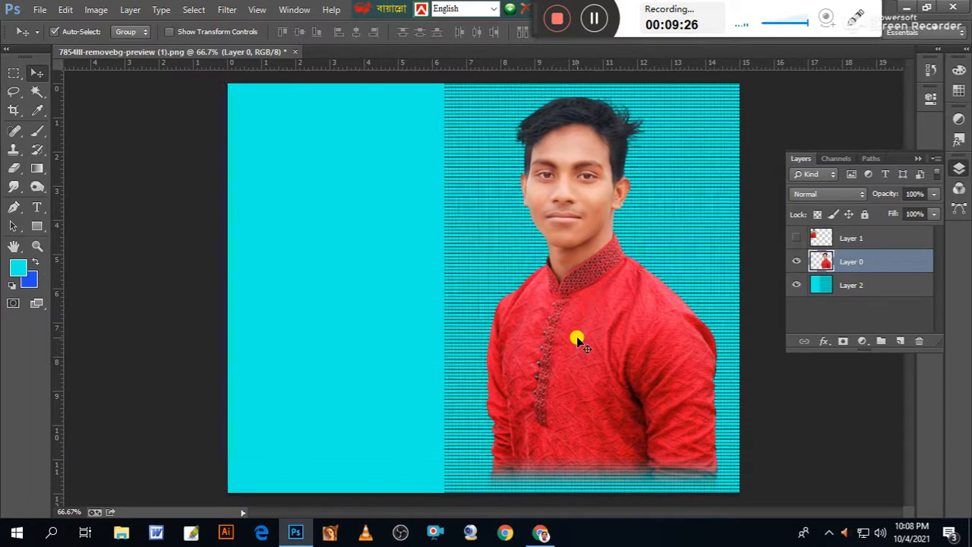
key(ctrl+minus)
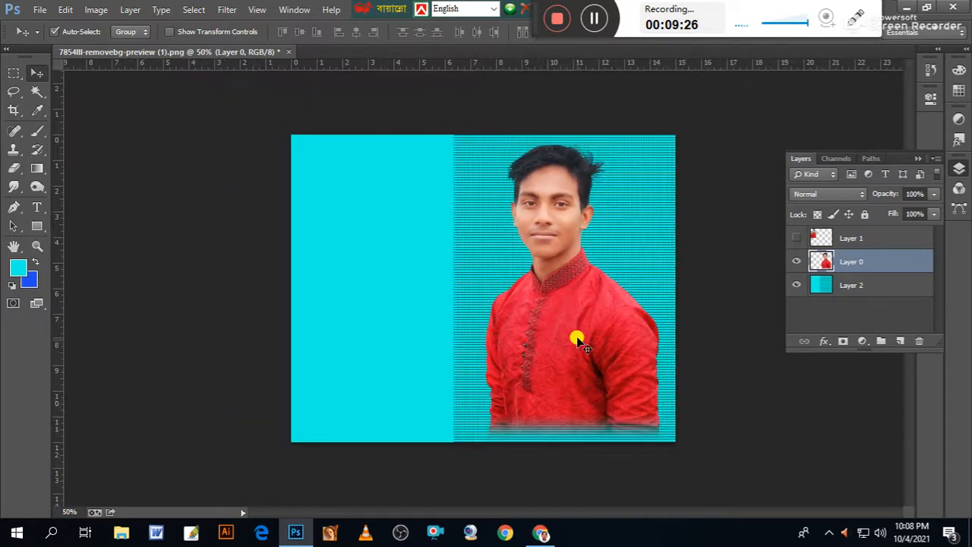
click(14, 74)
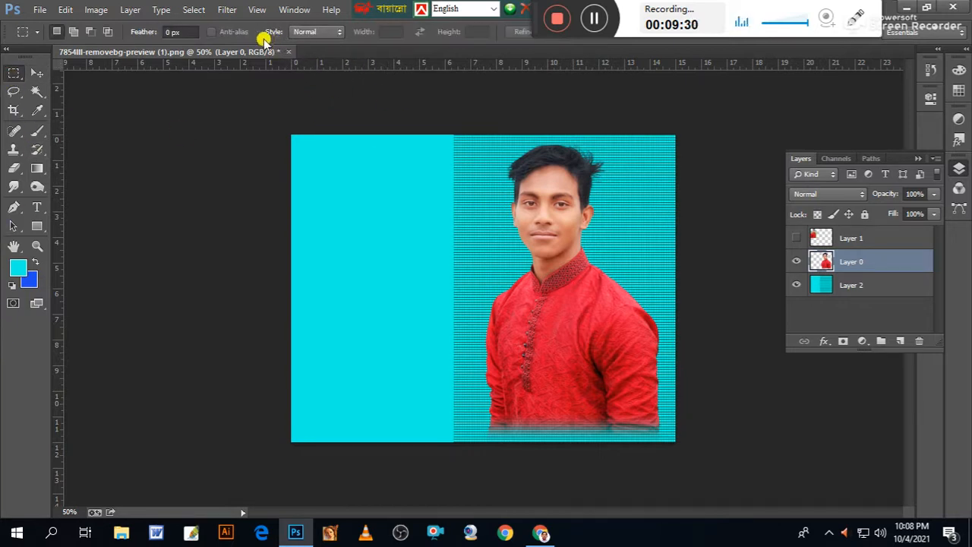
click(131, 32)
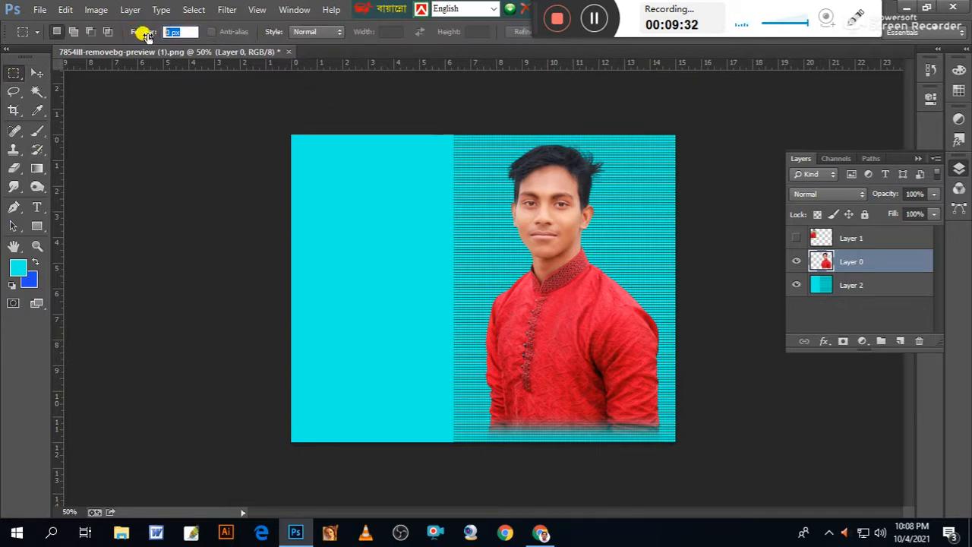
key(Return)
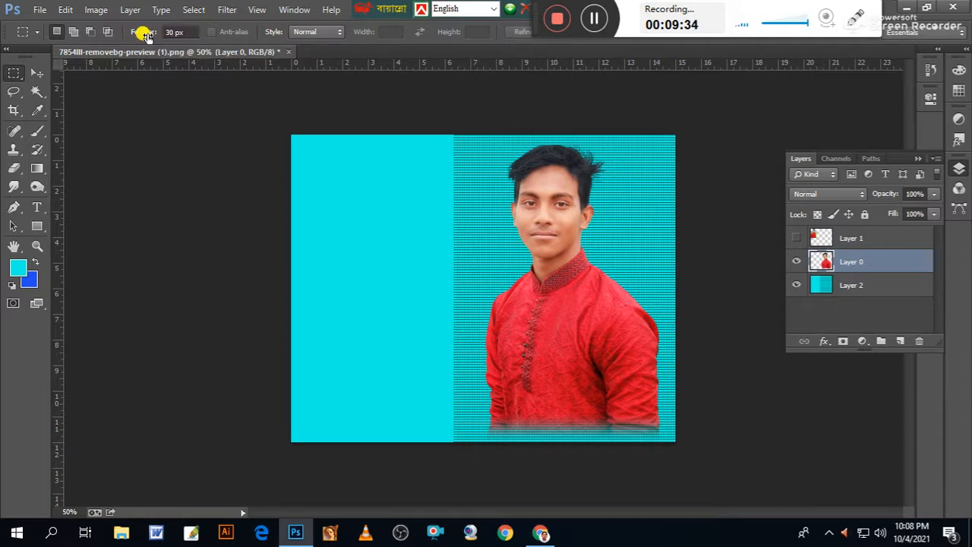
drag(354, 129, 456, 513)
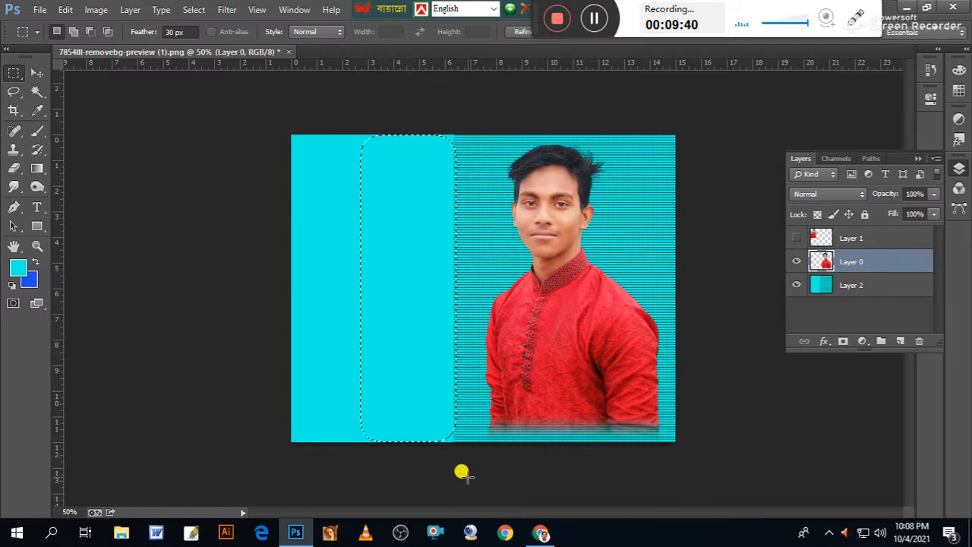
click(854, 286)
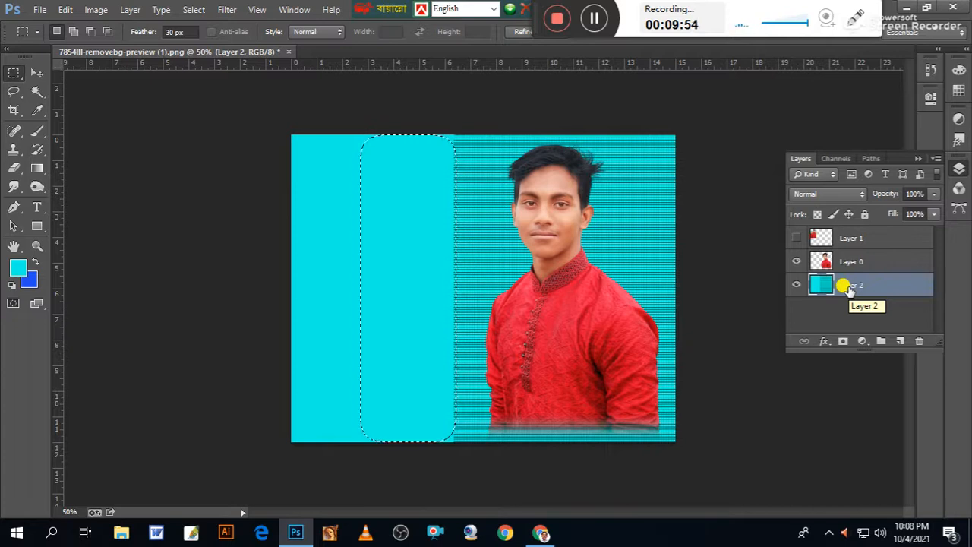
click(741, 263)
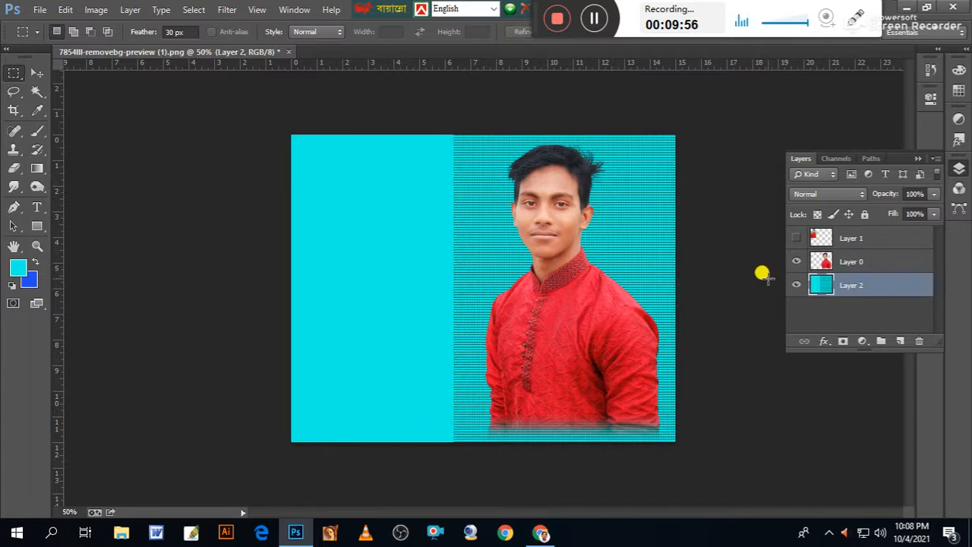
Show the original photo on Layer 1, move it onto the plain cyan area and enlarge it to nearly that area's width.
key(ctrl+plus)
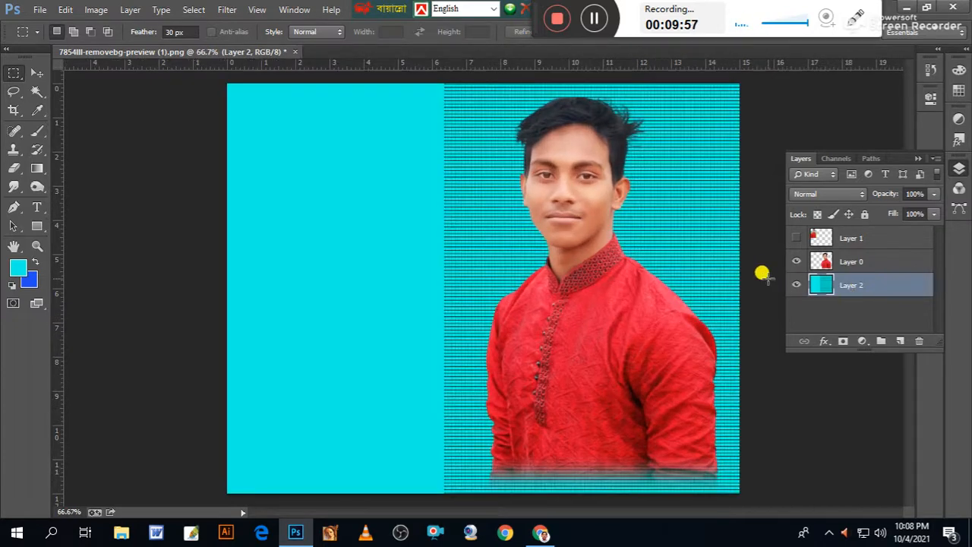
click(796, 237)
click(36, 73)
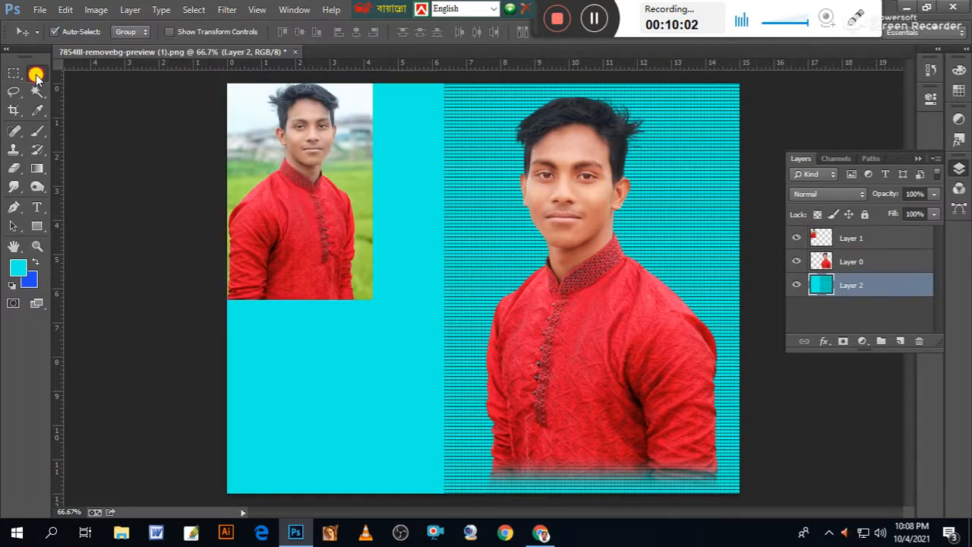
drag(326, 212, 368, 245)
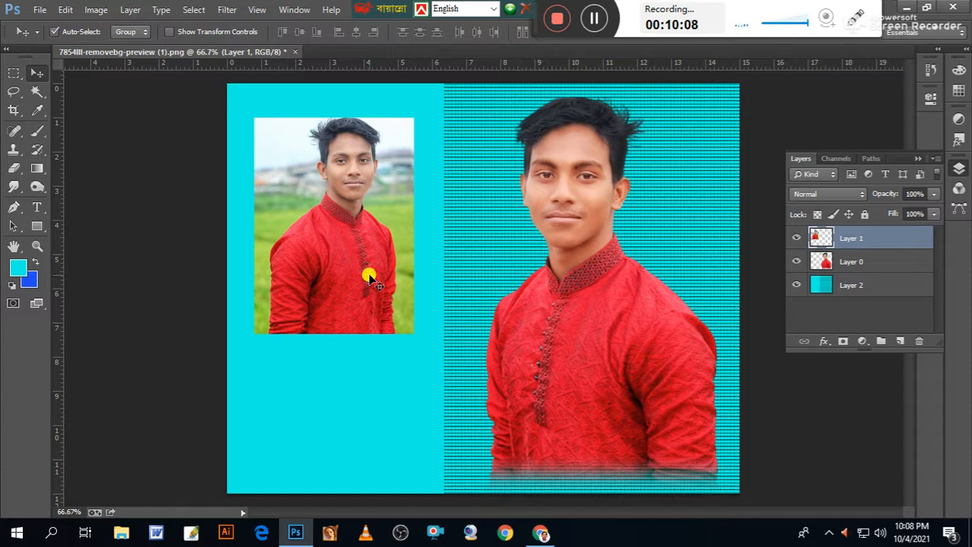
key(ctrl+t)
drag(410, 332, 432, 360)
key(Return)
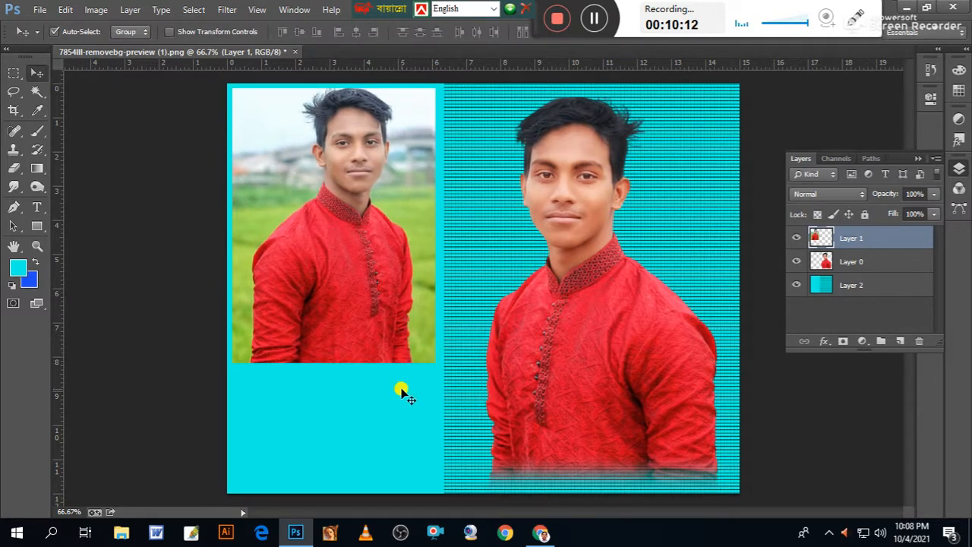
key(ctrl+minus)
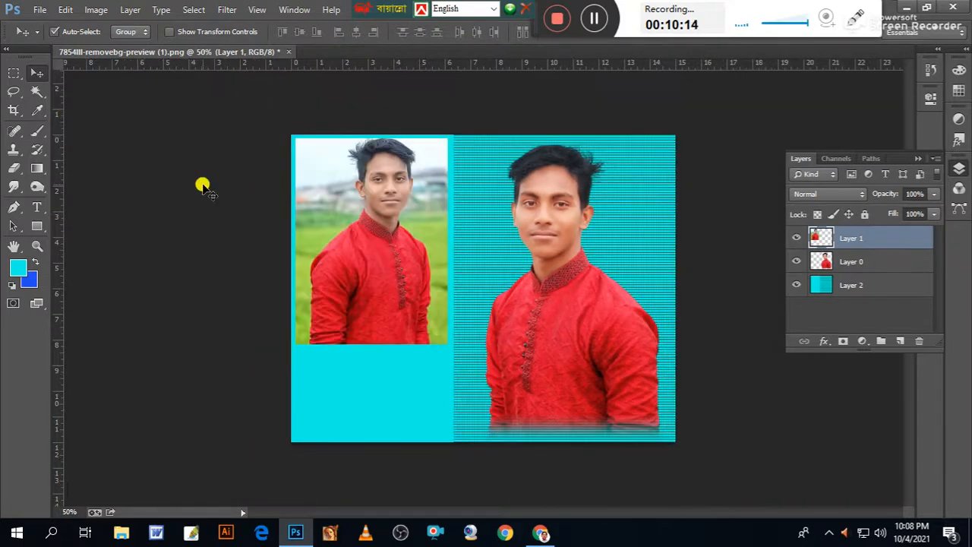
key(ctrl+plus)
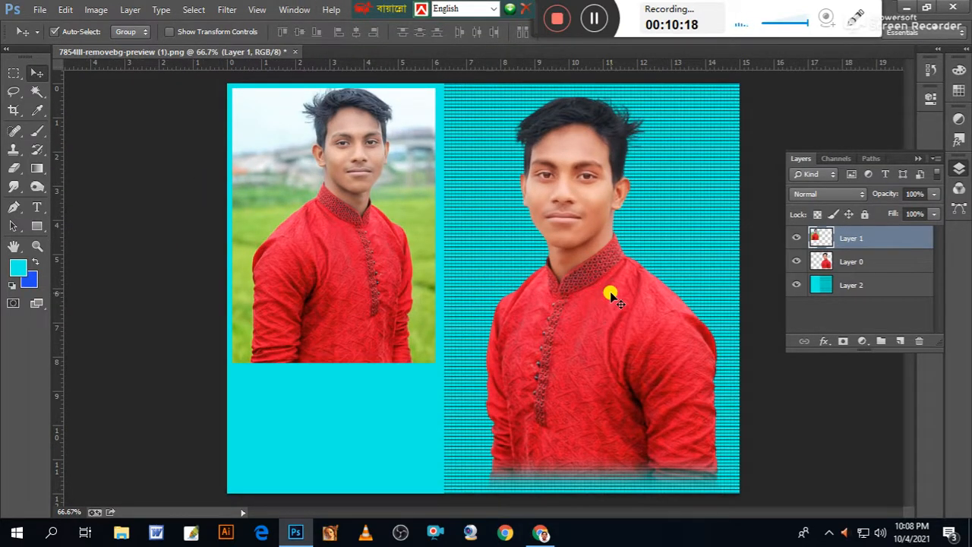
key(ctrl+minus)
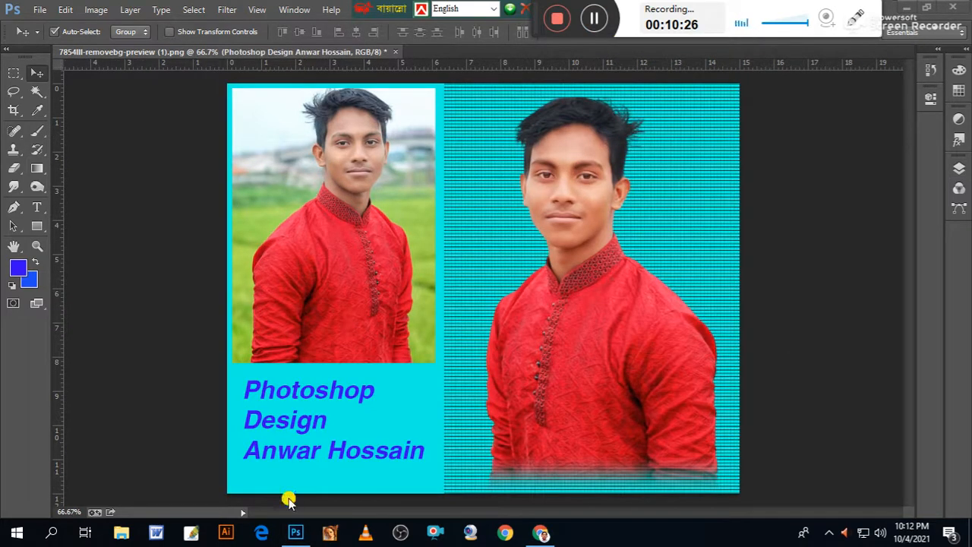
Load the text layer's outline as a selection and give the text a smooth Inner Bevel with a larger bevel size.
click(958, 167)
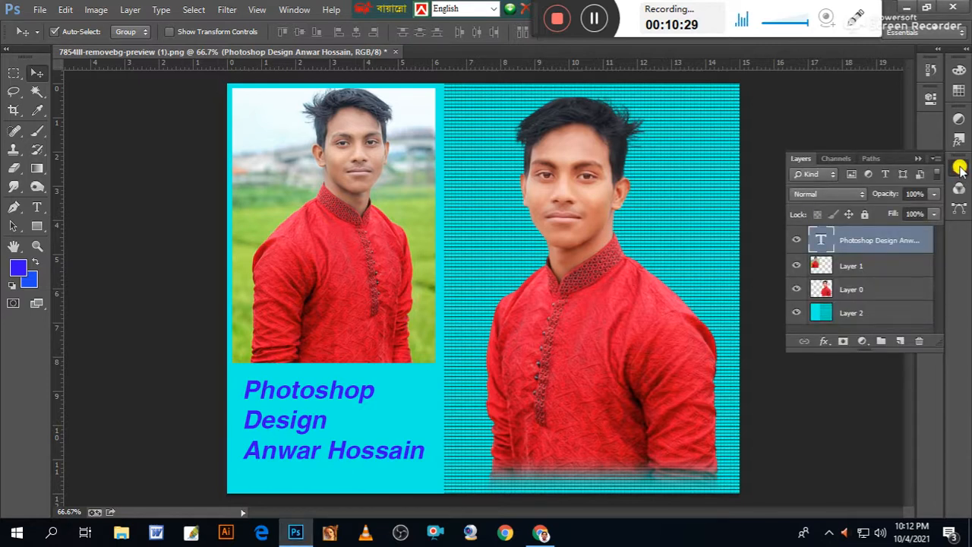
ctrl+click(822, 240)
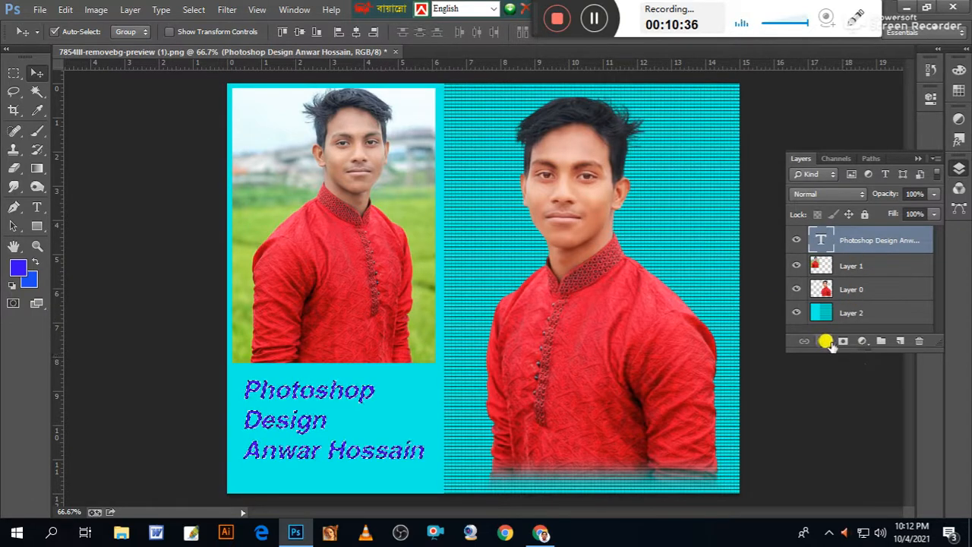
click(824, 342)
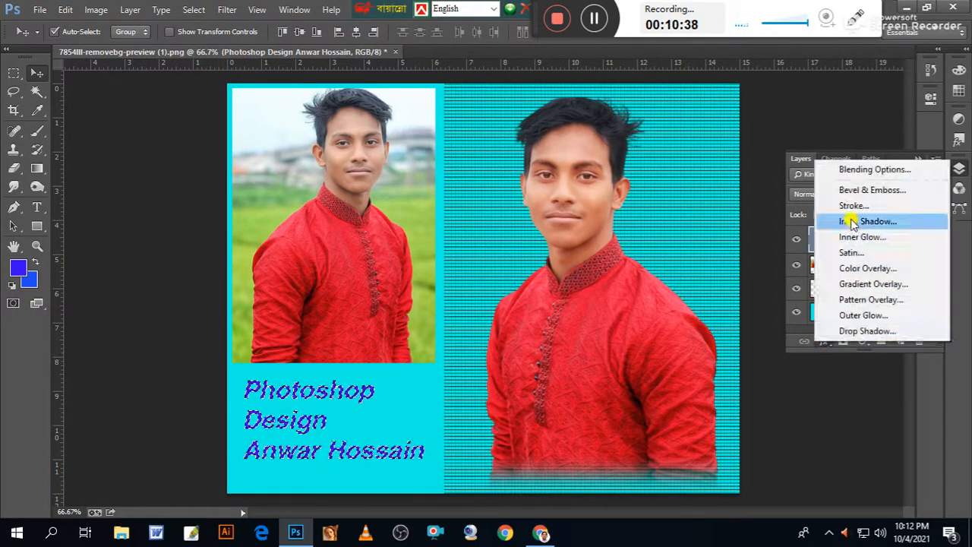
click(852, 190)
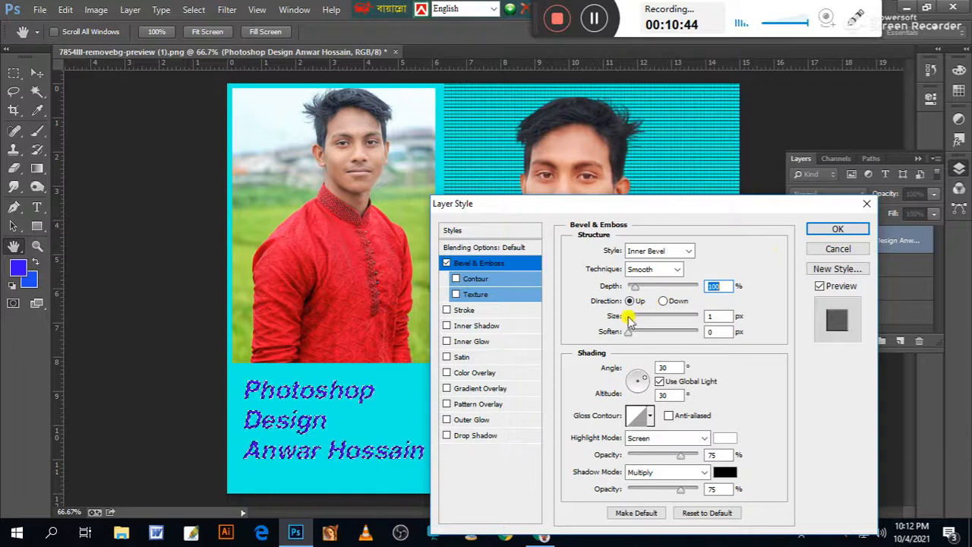
drag(629, 315, 640, 315)
click(824, 232)
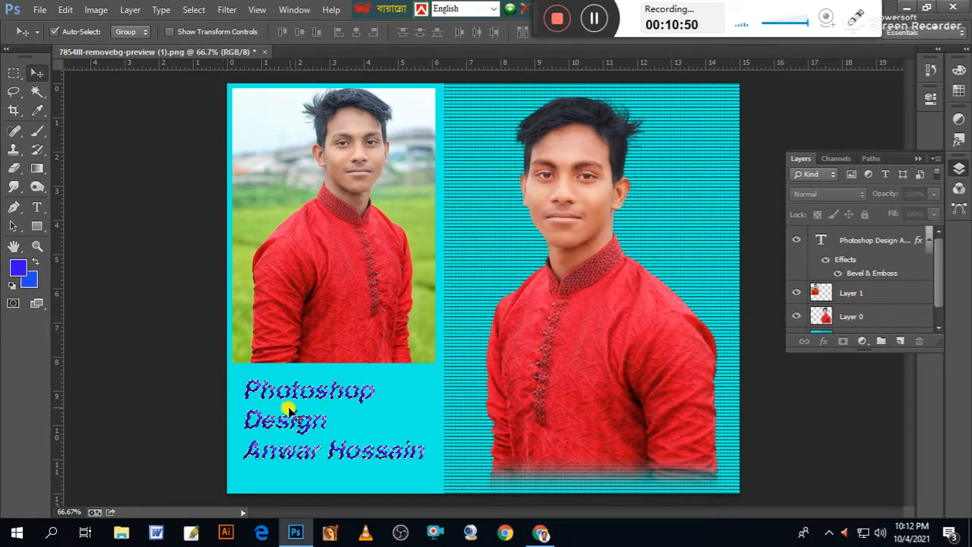
Inspect the bevelled lettering up close and deselect its outline.
key(ctrl+plus)
key(ctrl+plus)
key(ctrl+plus)
drag(336, 330, 662, 183)
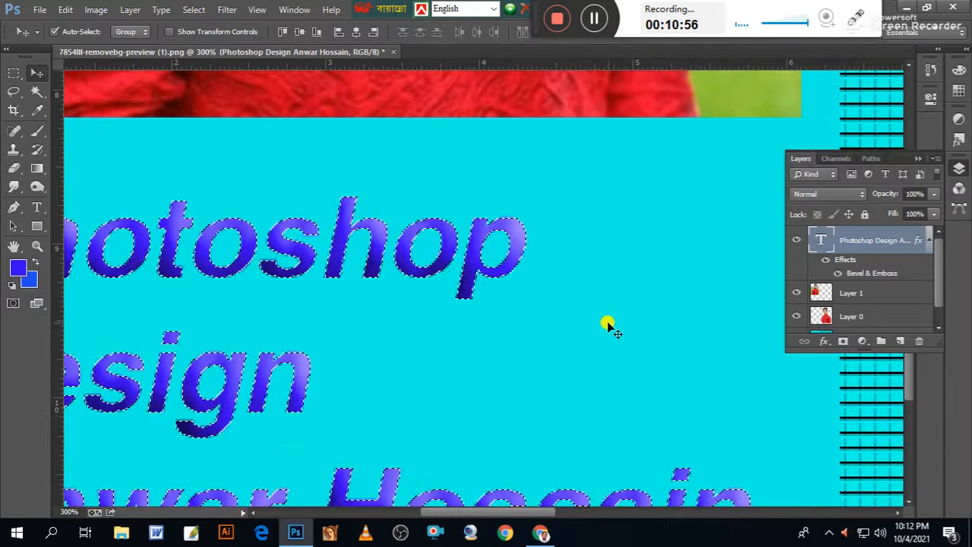
click(14, 73)
click(347, 341)
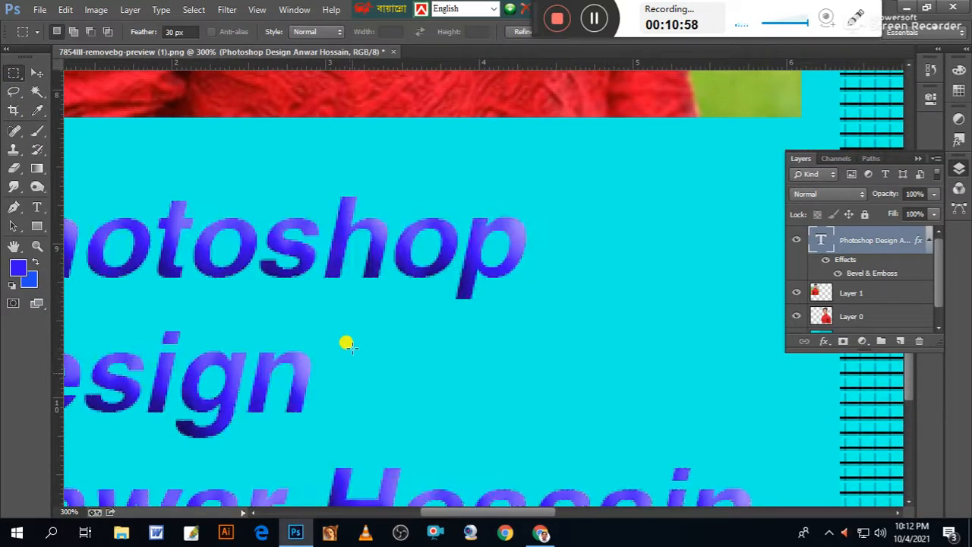
Add a black Multiply Drop Shadow to the text caption with 41% opacity and a 5 px distance.
drag(377, 380, 577, 325)
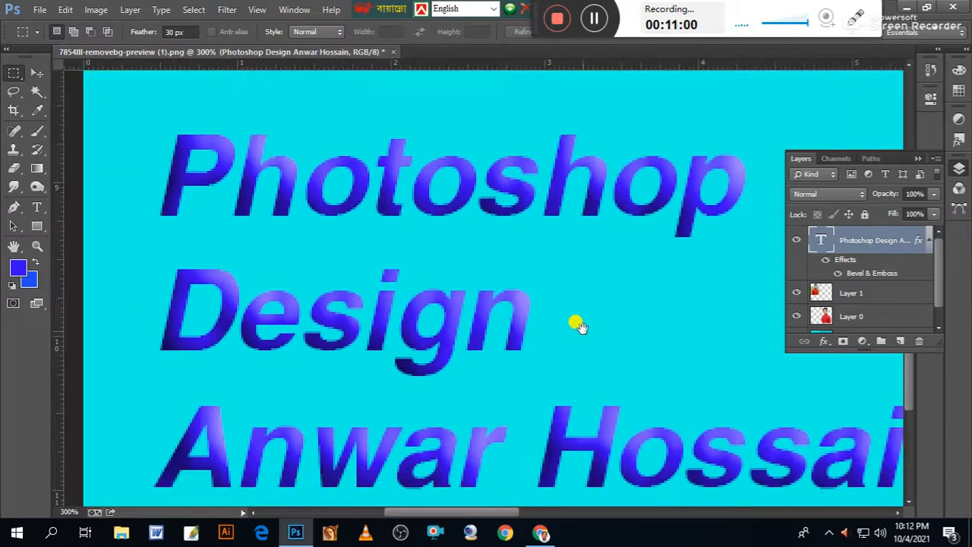
key(ctrl+minus)
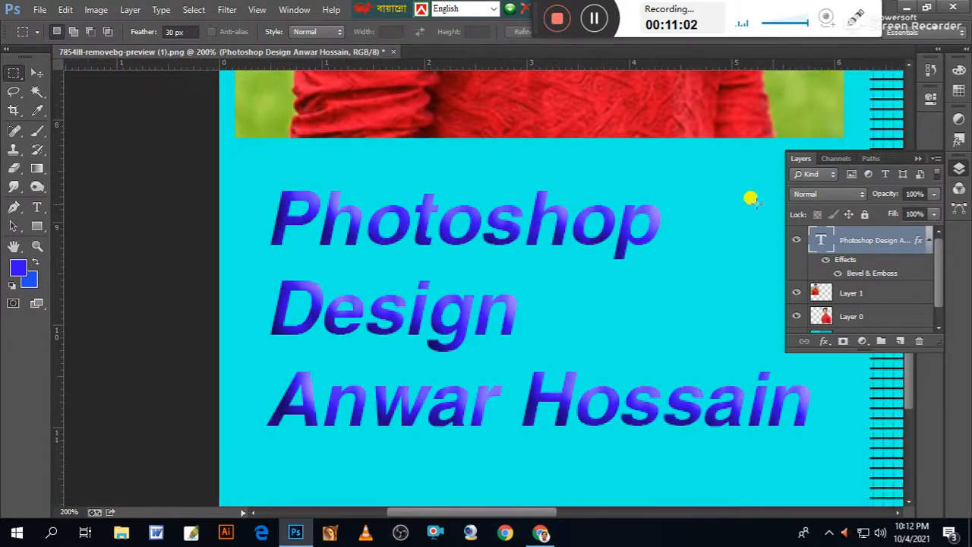
click(825, 341)
click(862, 328)
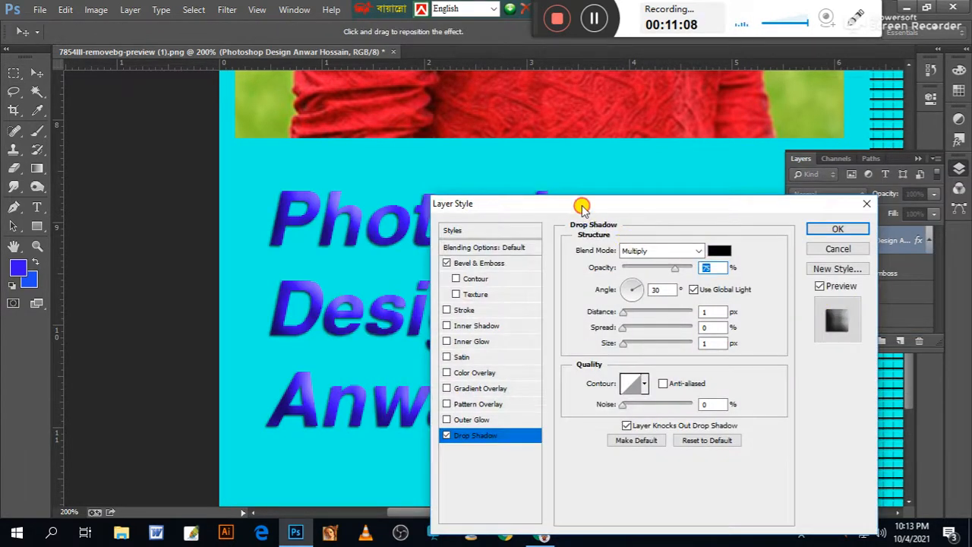
drag(581, 203, 651, 177)
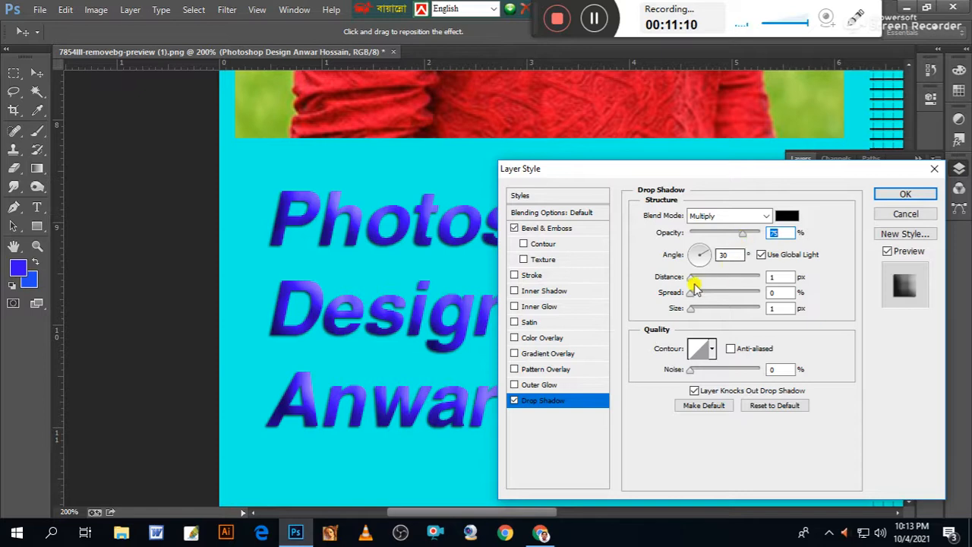
drag(693, 281, 693, 278)
drag(746, 234, 718, 242)
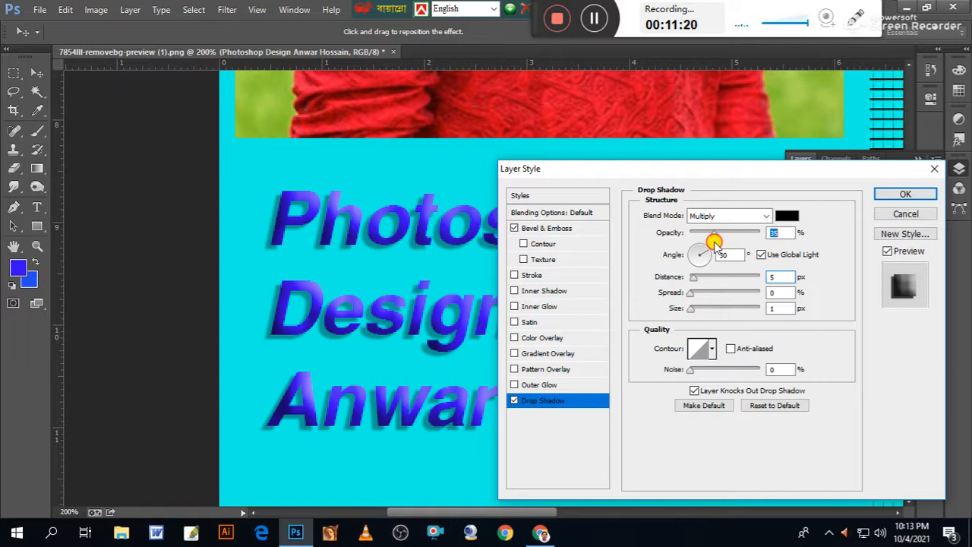
click(904, 195)
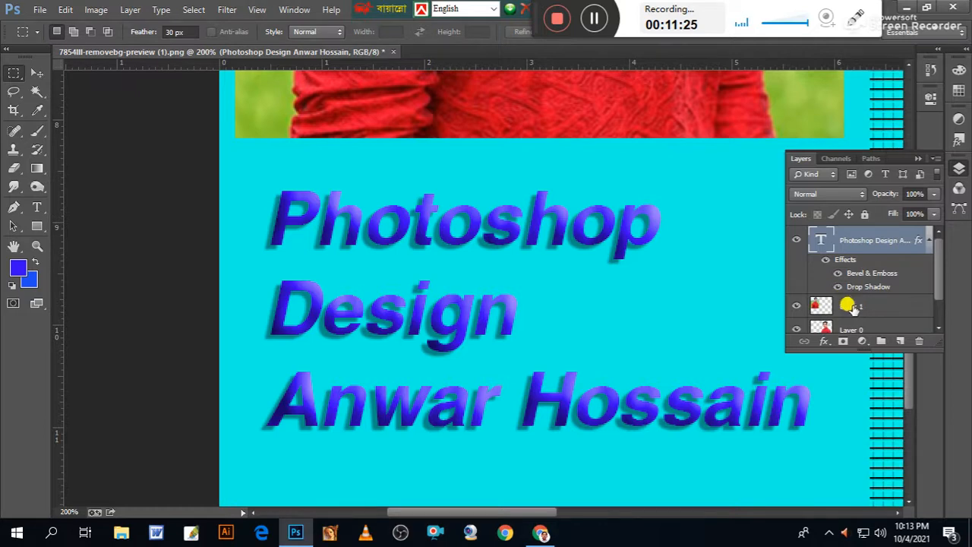
Add a 1 px outside Stroke in near-white (f5f9f2) to the text caption and check the whole layout.
click(824, 341)
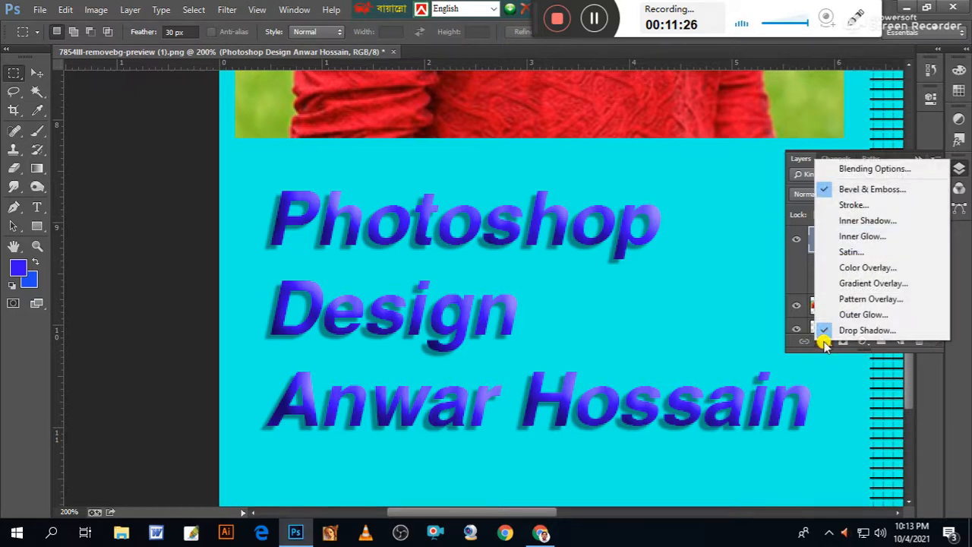
click(849, 206)
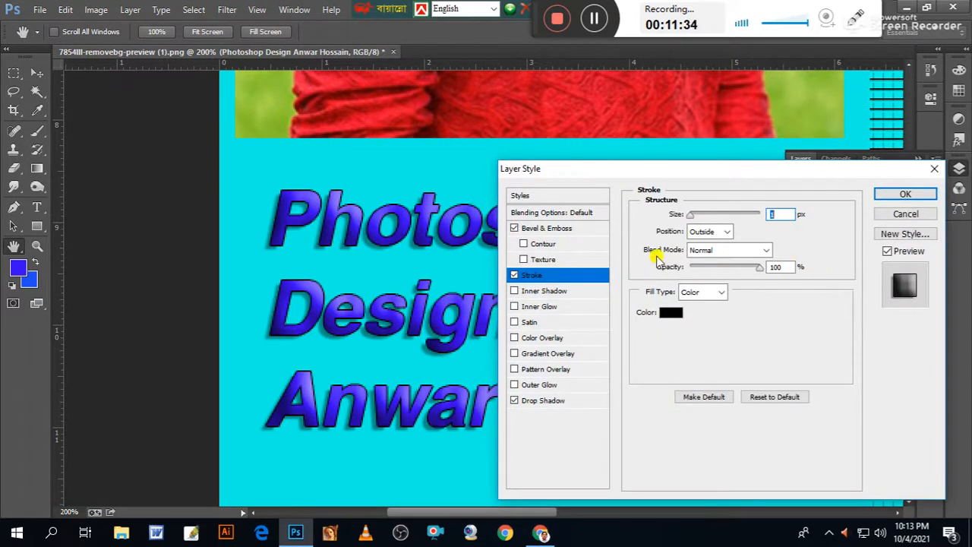
click(671, 313)
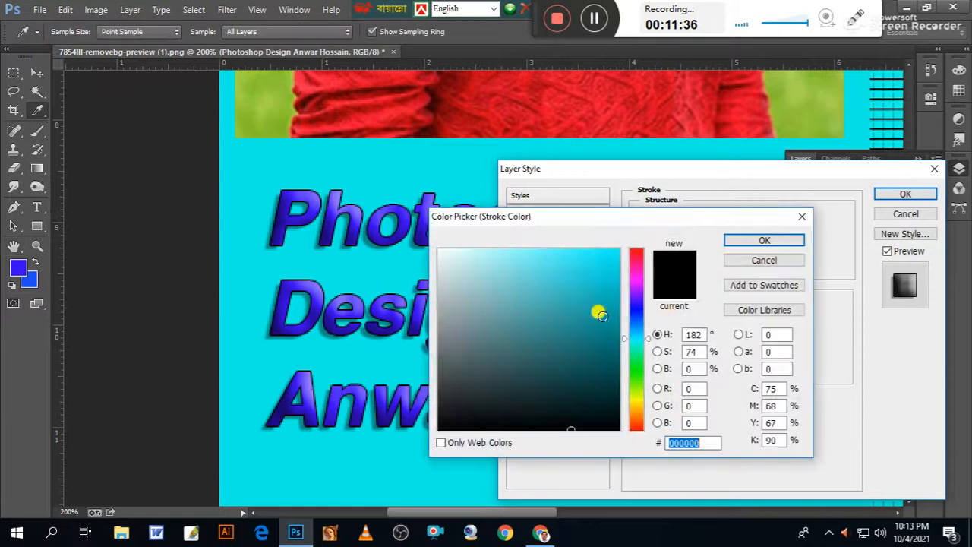
click(637, 253)
click(604, 255)
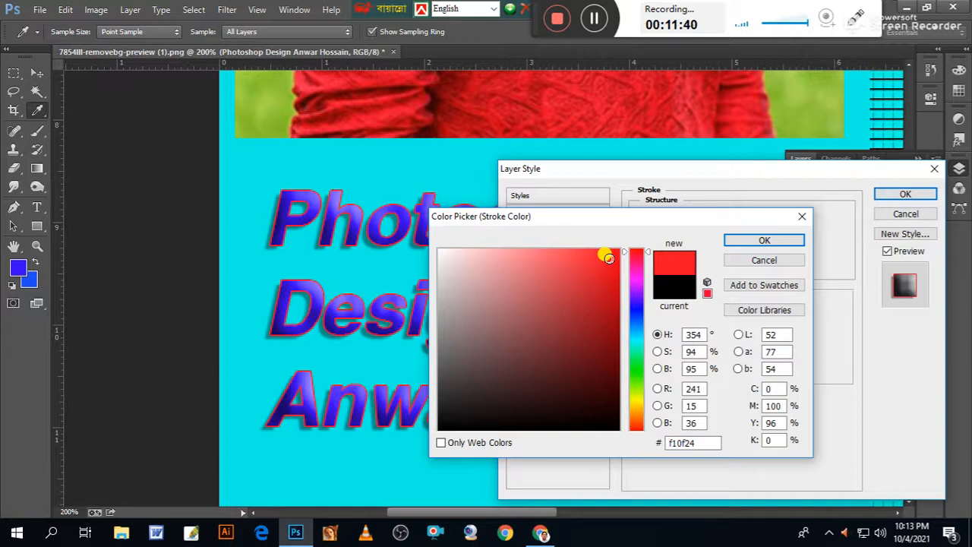
click(639, 382)
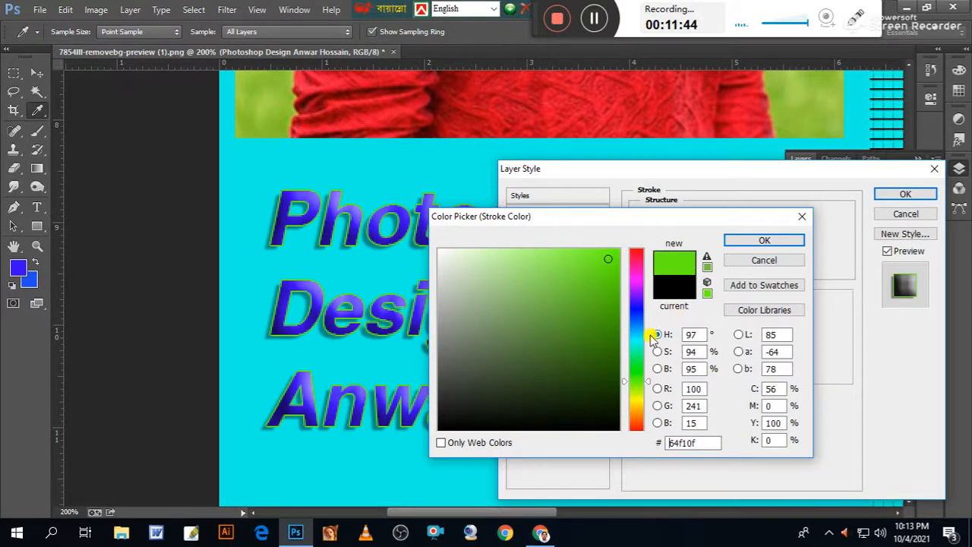
click(442, 252)
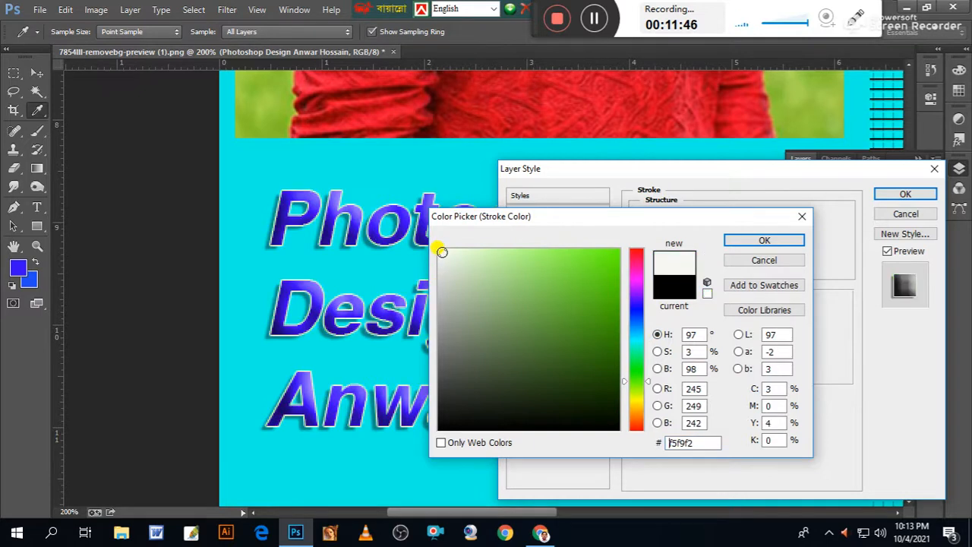
click(763, 240)
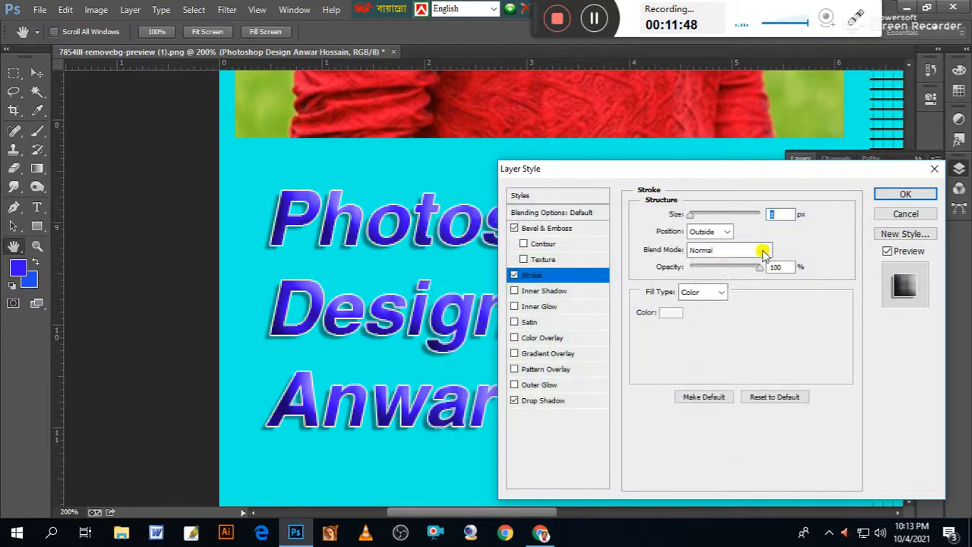
click(904, 195)
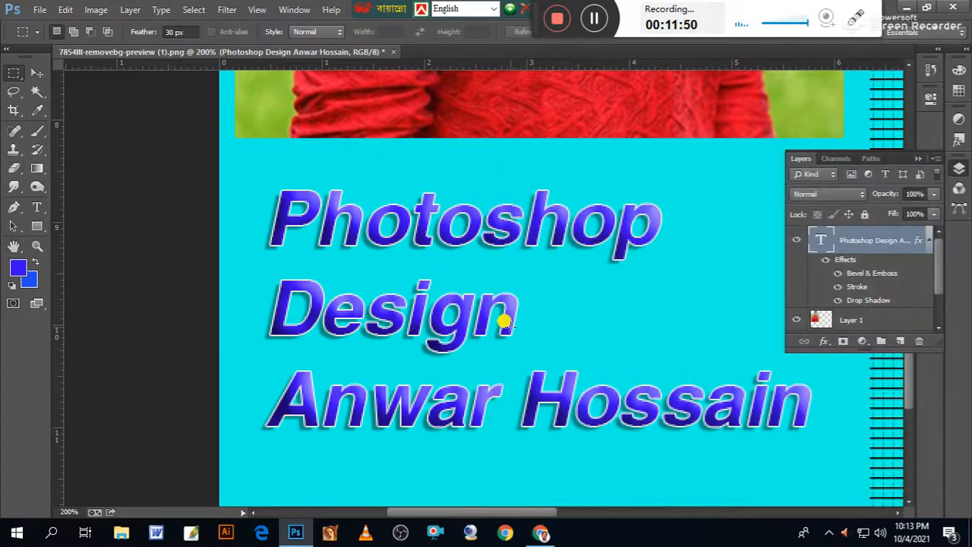
scroll(505, 323, down, 3)
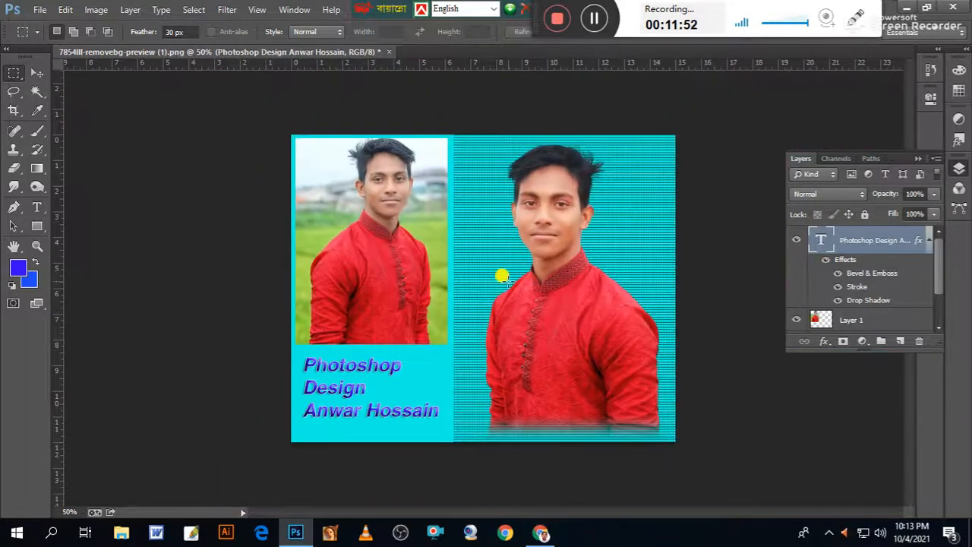
scroll(505, 280, up, 1)
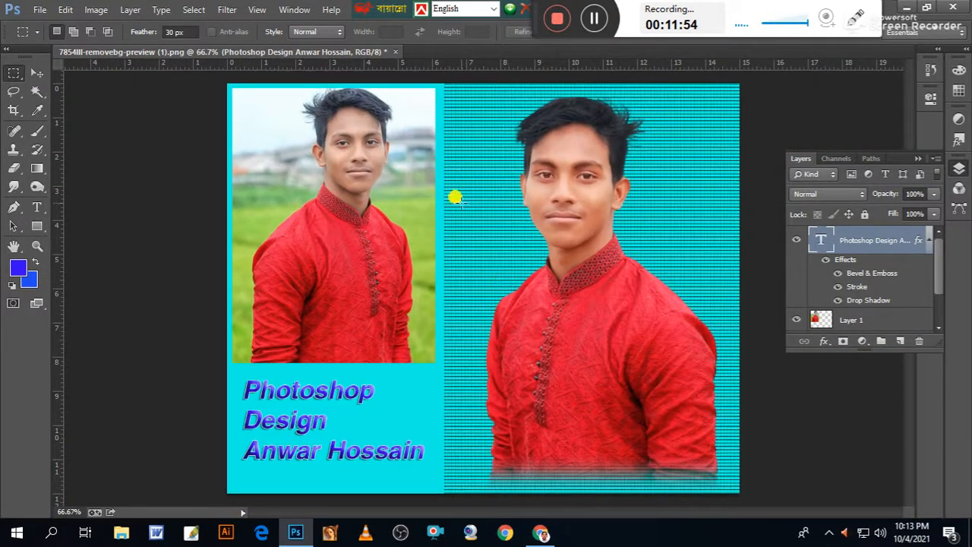